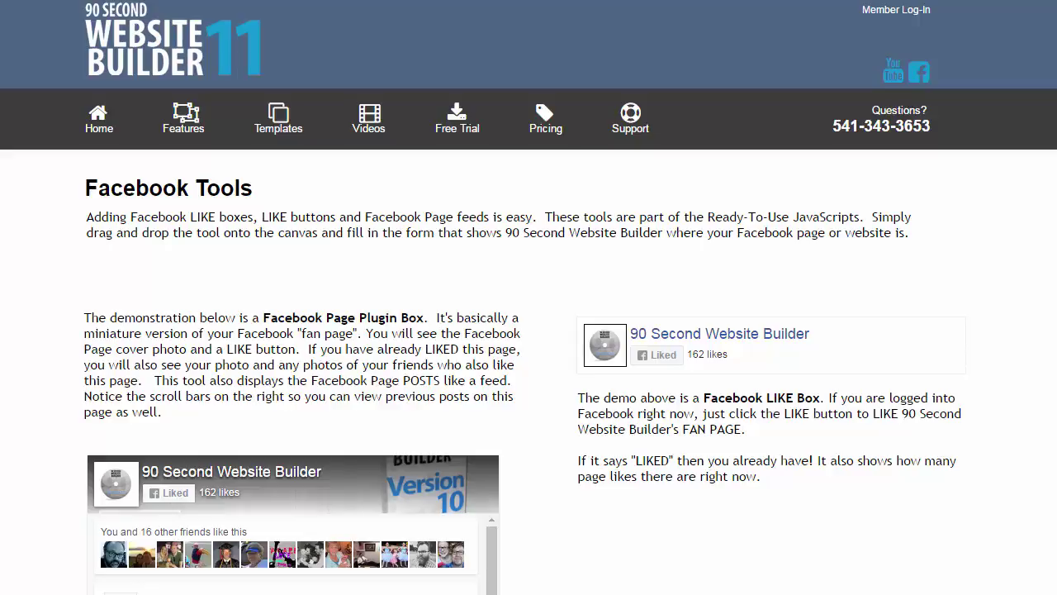
Scroll and drag through the live Facebook feed to review its posts.
scroll(529, 298, "down", 3)
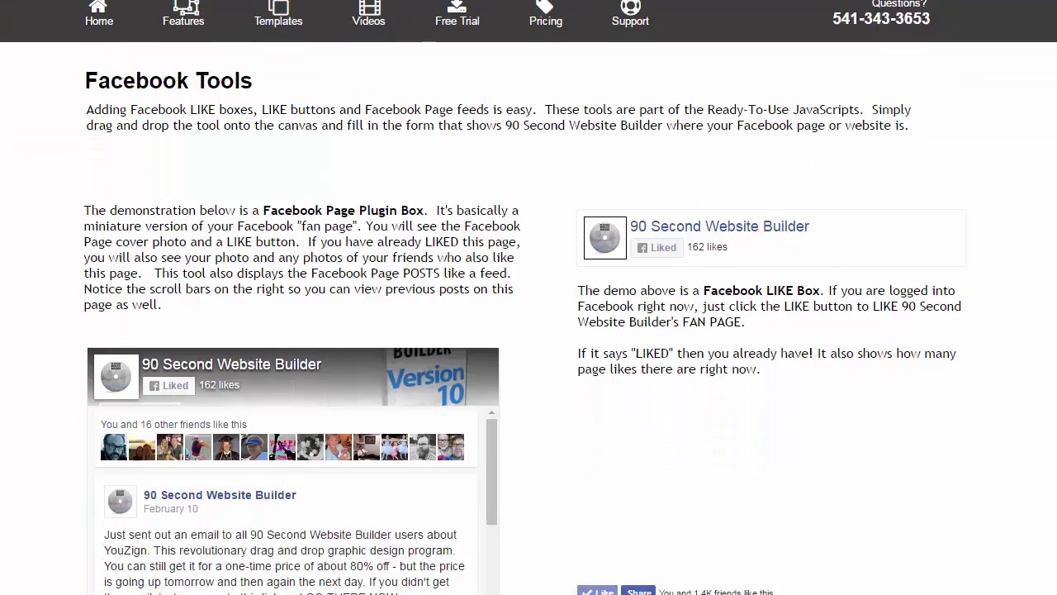
scroll(528, 298, "down", 1)
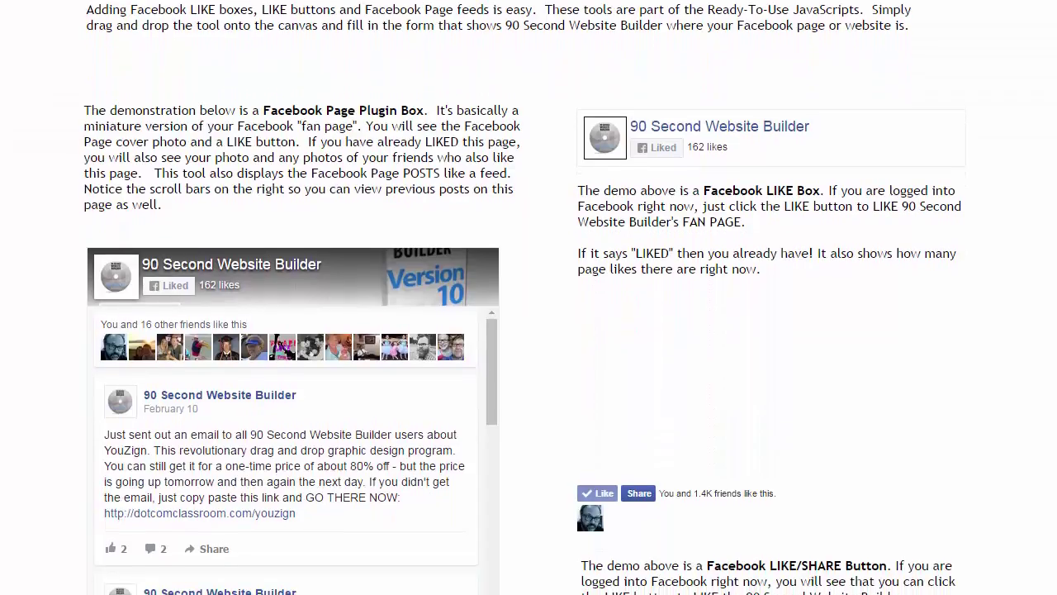
scroll(529, 297, "down", 1)
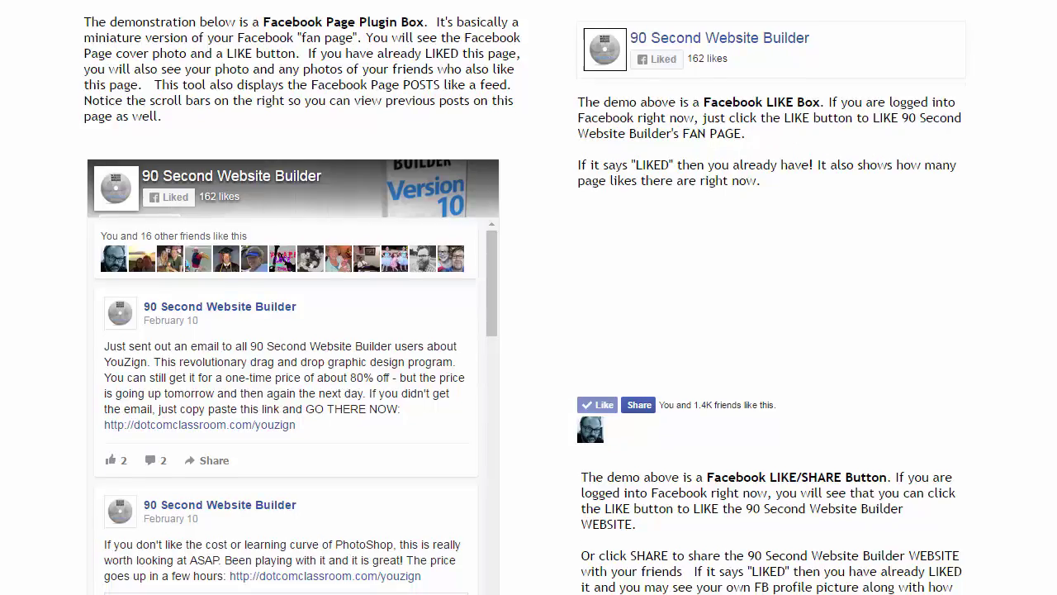
scroll(528, 305, "down", 1)
scroll(529, 305, "up", 1)
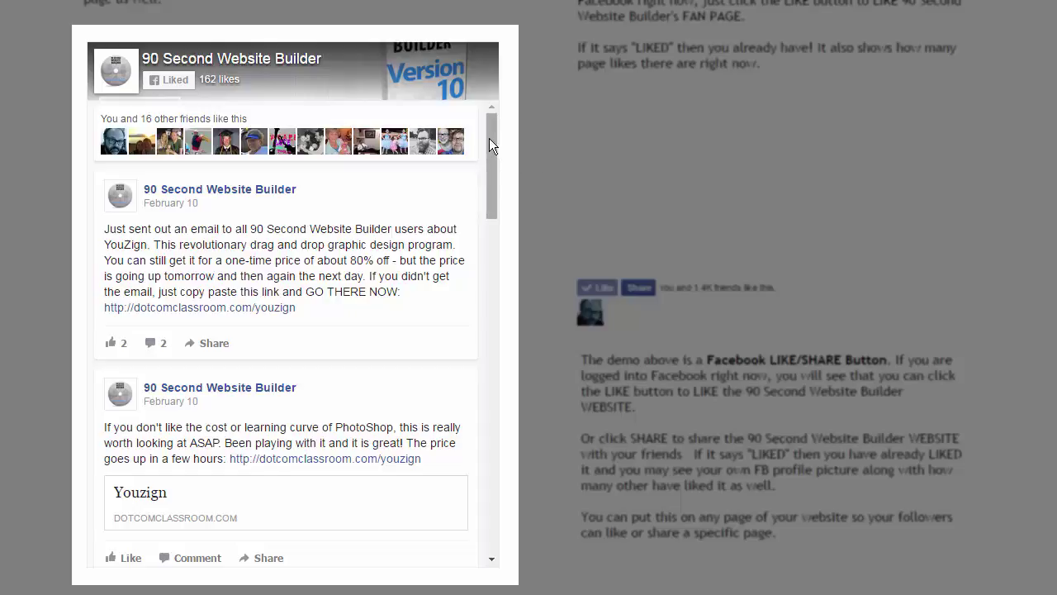
scroll(490, 157, "down", 1)
left_click_drag(489, 175, 466, 106)
scroll(529, 298, "down", 1)
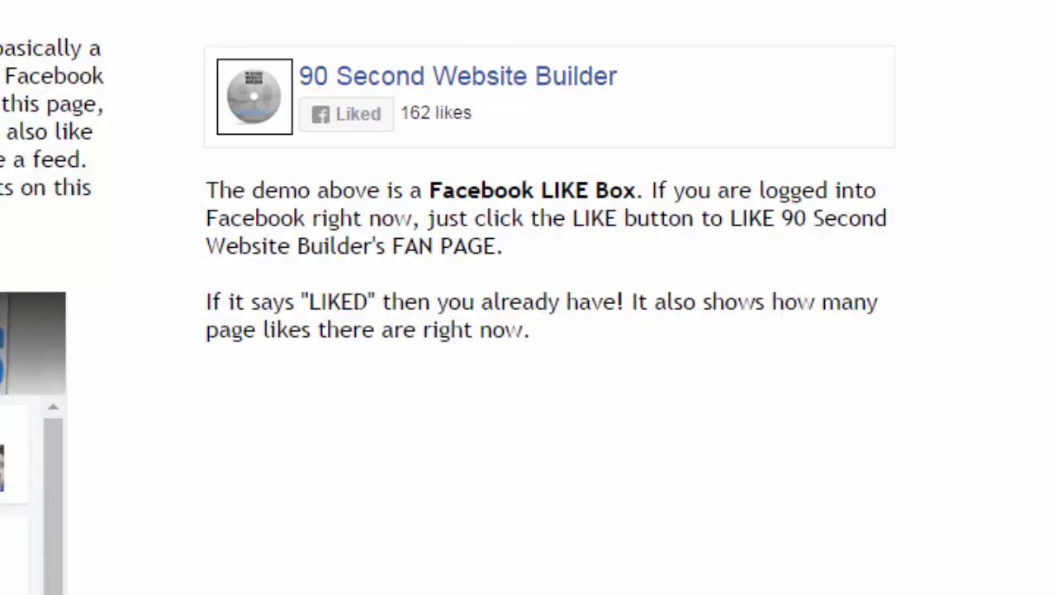
scroll(529, 330, "down", 6)
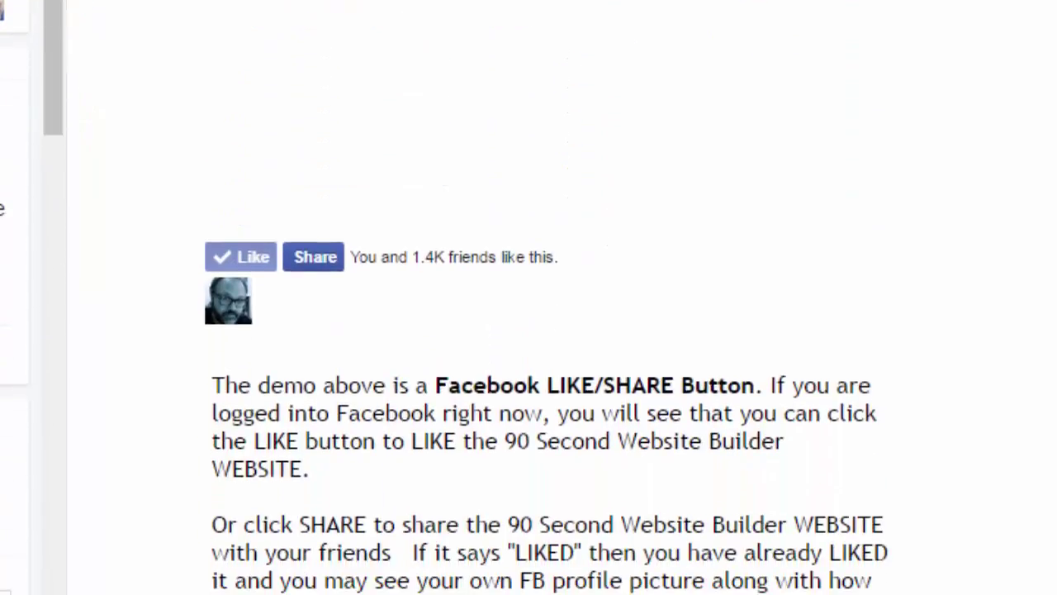
scroll(584, 373, "down", 1)
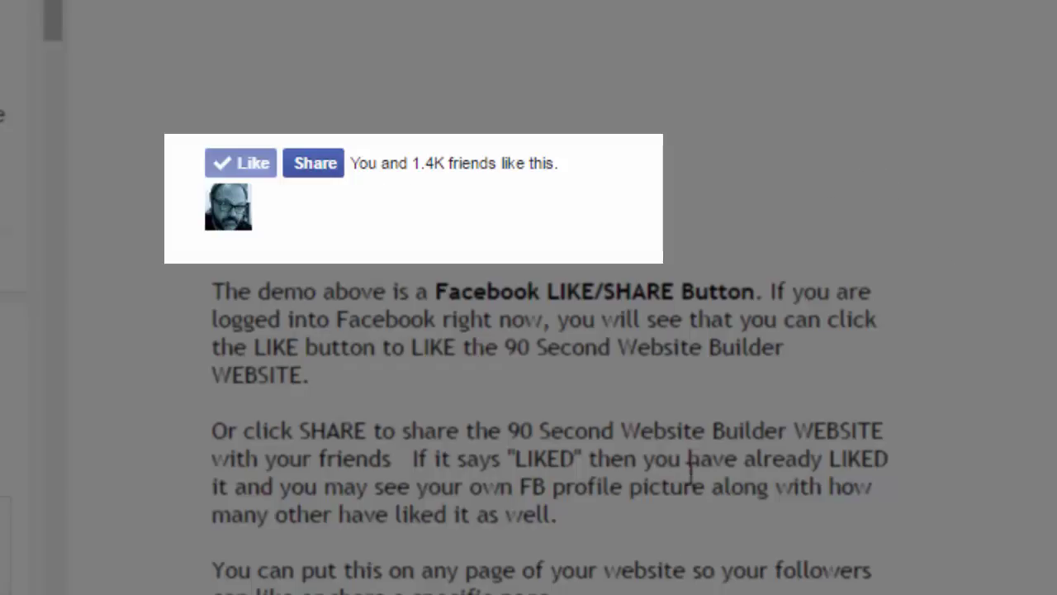
scroll(868, 451, "up", 5)
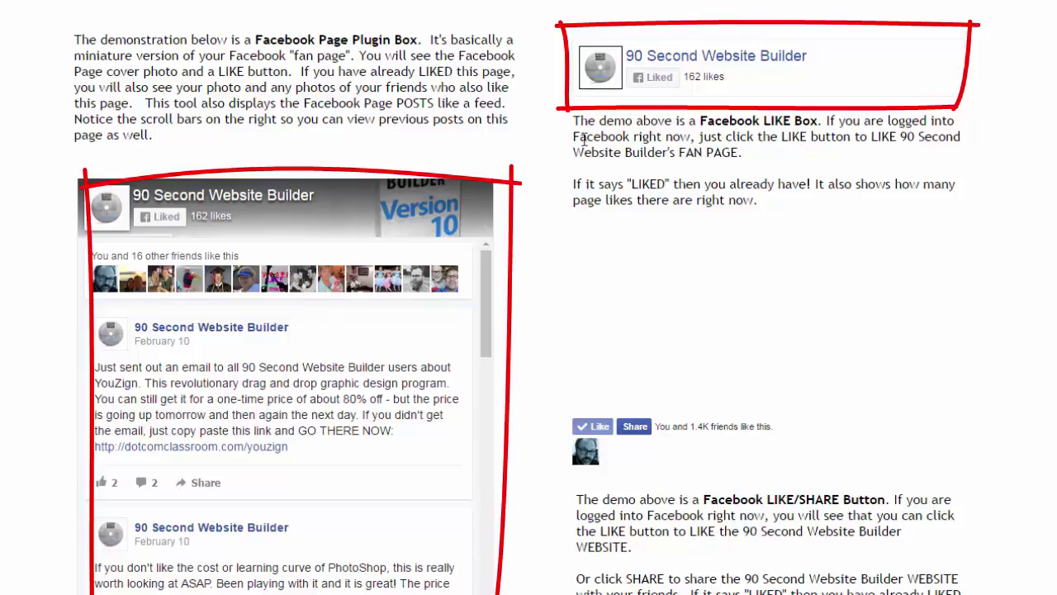
scroll(810, 237, "down", 3)
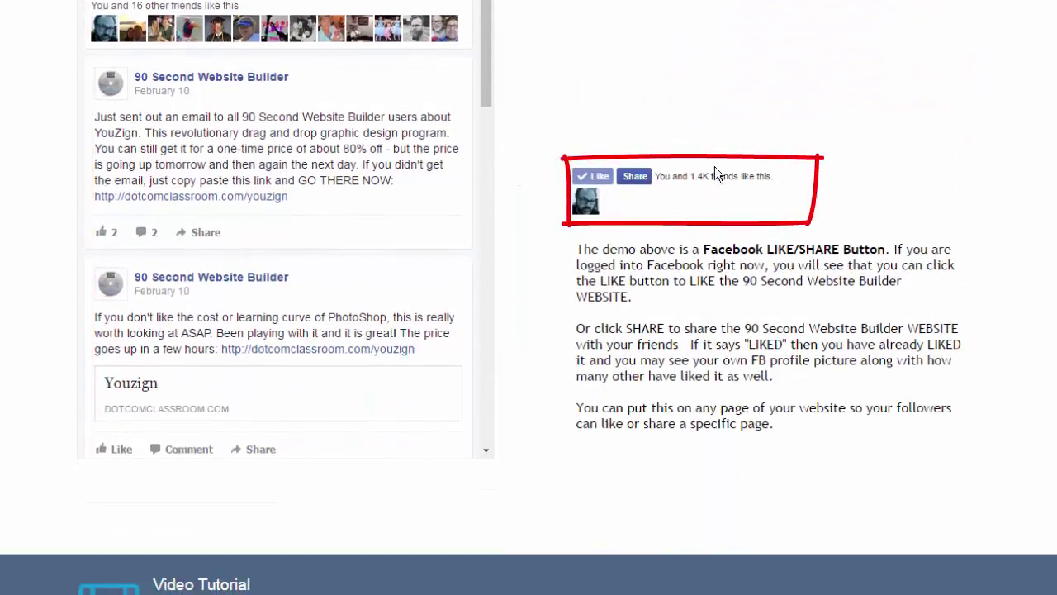
scroll(779, 364, "up", 4)
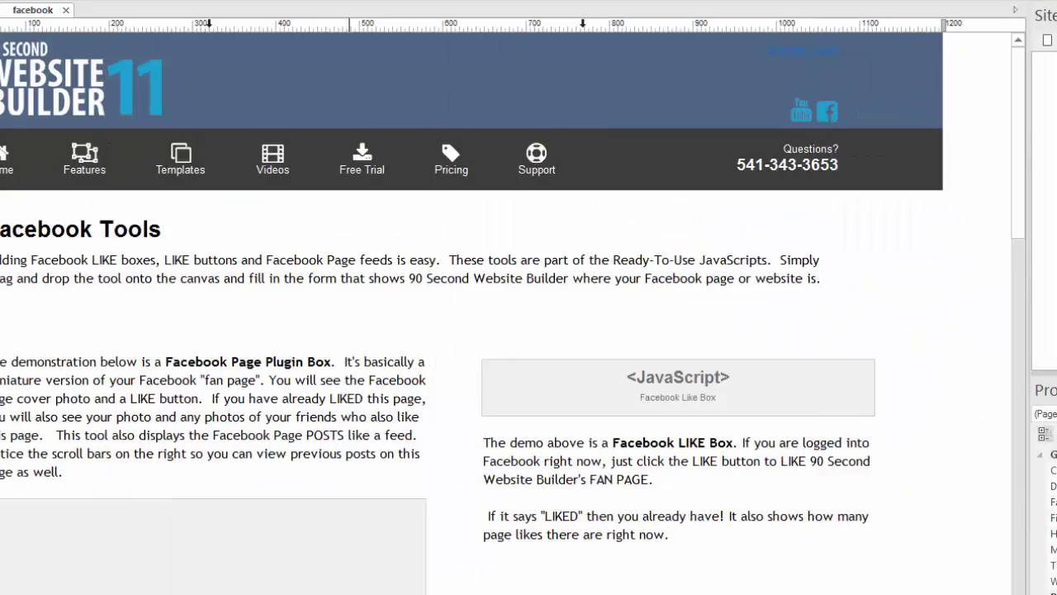
scroll(1016, 107, "down", 3)
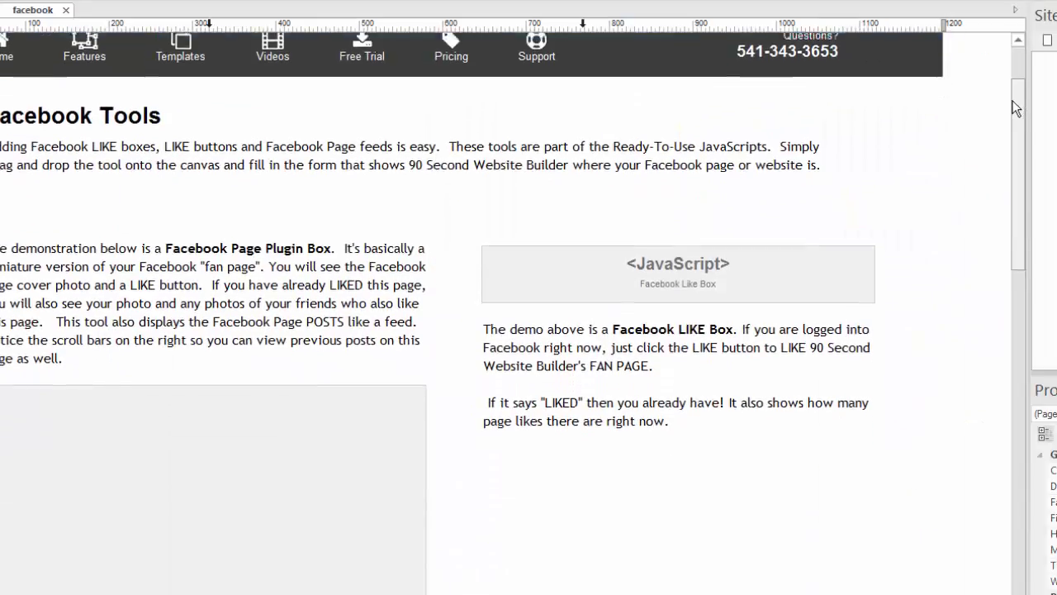
left_click_drag(1016, 107, 1019, 170)
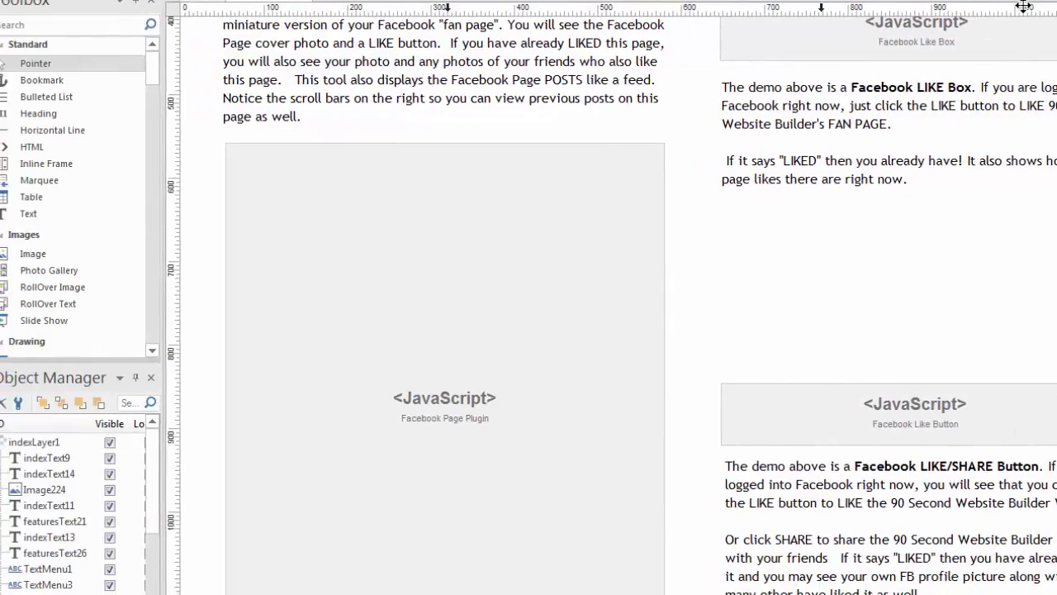
left_click_drag(150, 78, 147, 187)
scroll(147, 187, "down", 3)
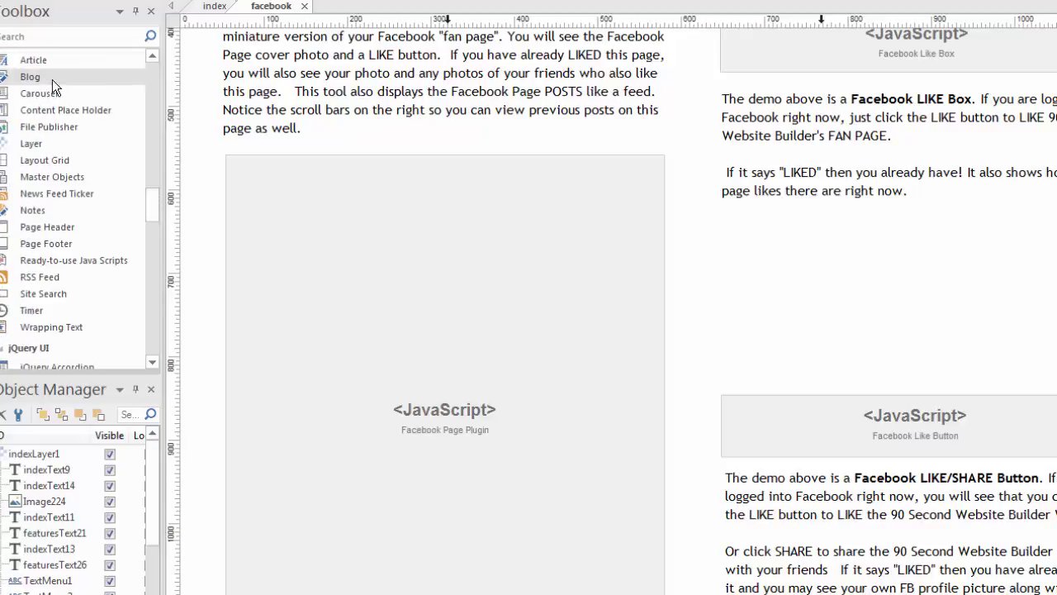
Review the Like Box, Like Button and Page Plugin ready-made scripts, then cancel without inserting.
left_click(39, 265)
mouse_move(782, 235)
left_mouse_down()
mouse_move(897, 247)
mouse_move(928, 326)
left_mouse_up()
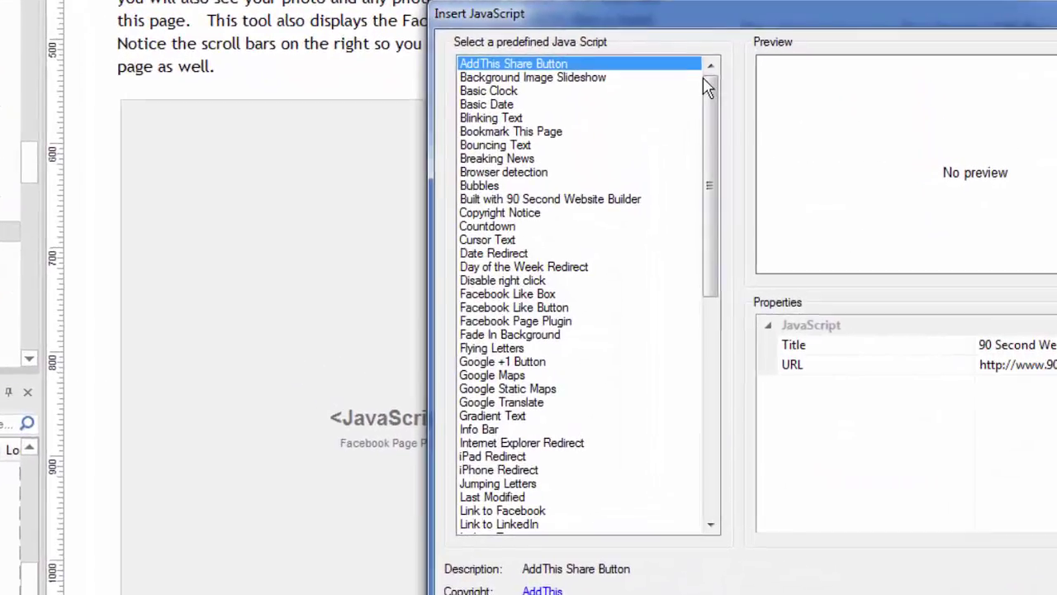
left_click_drag(699, 147, 700, 193)
left_click_drag(717, 132, 722, 46)
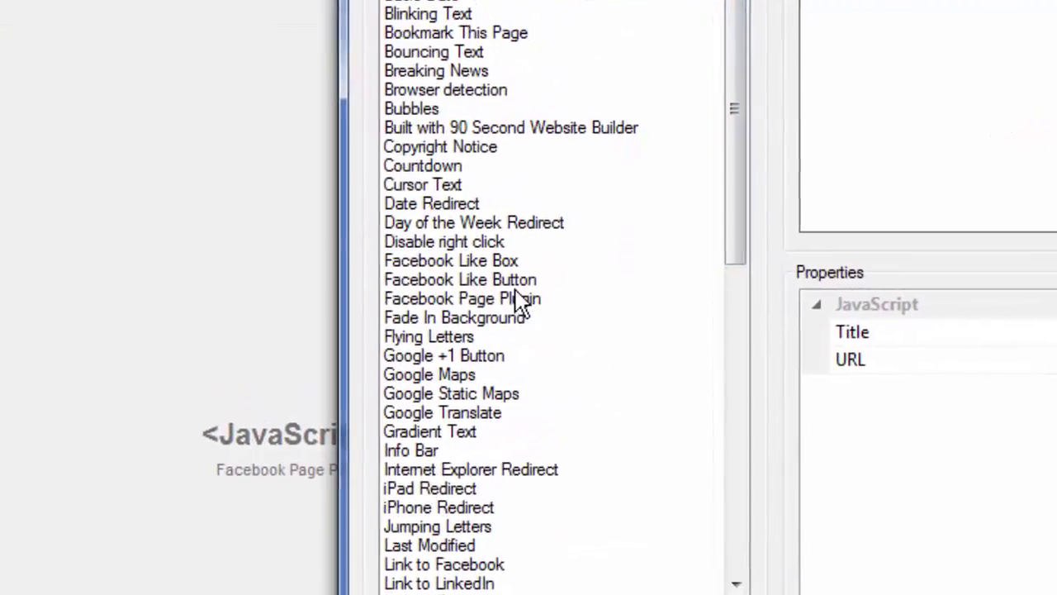
left_click(440, 265)
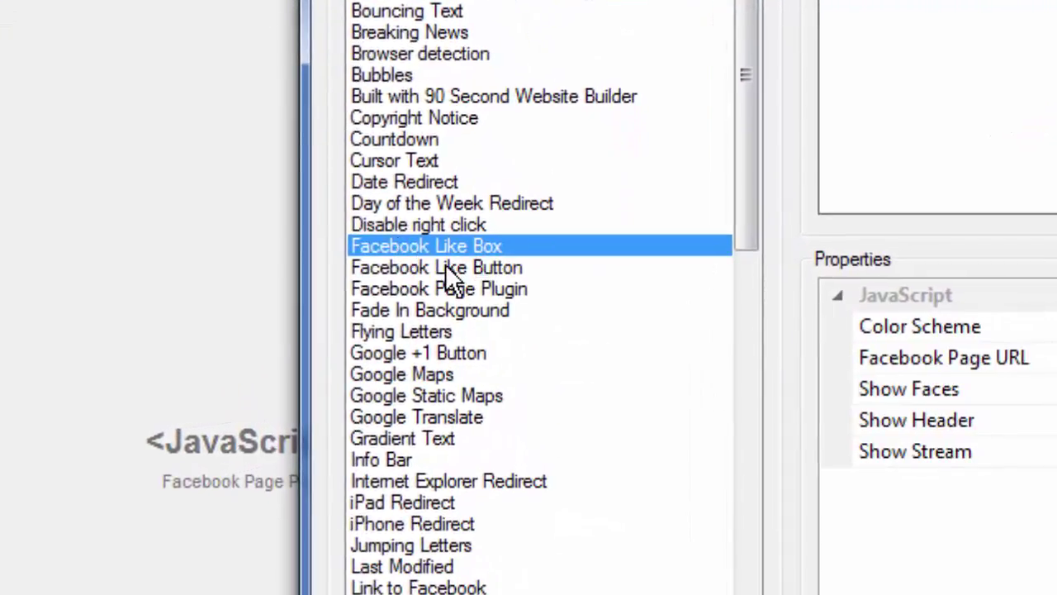
left_click(424, 266)
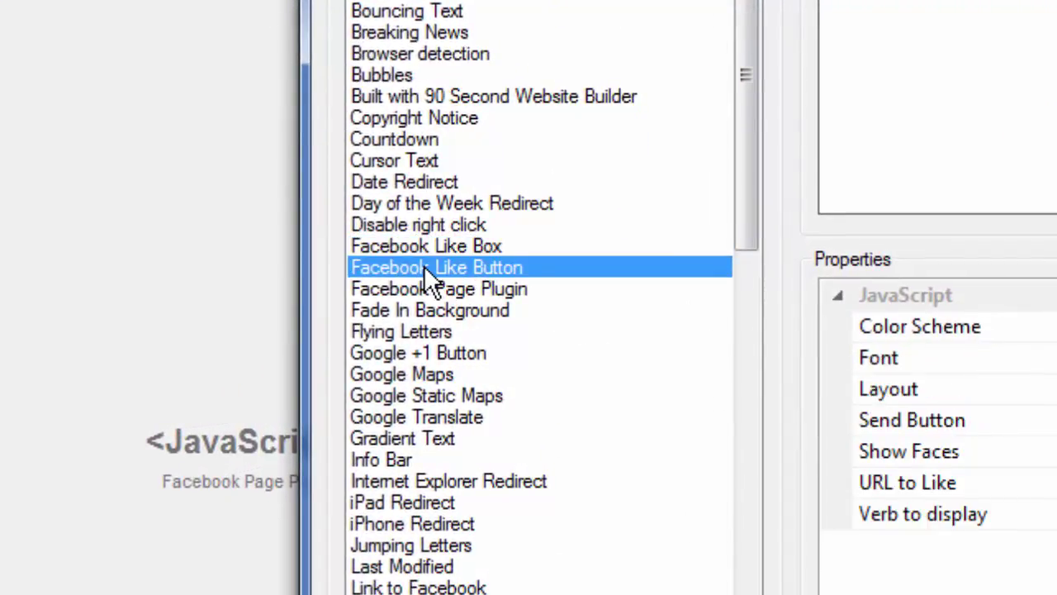
left_click(414, 289)
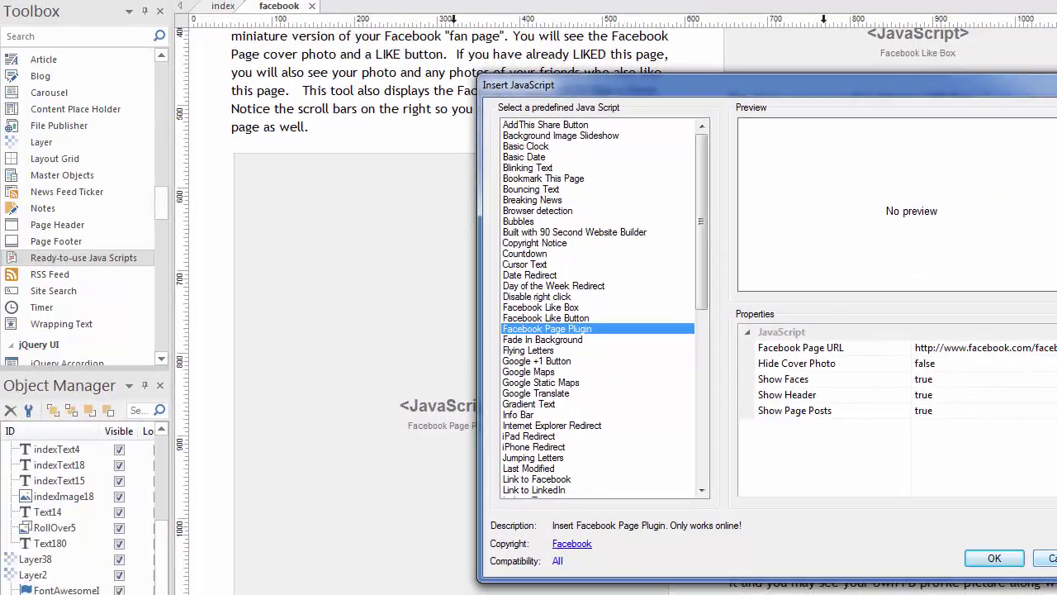
left_click(1046, 558)
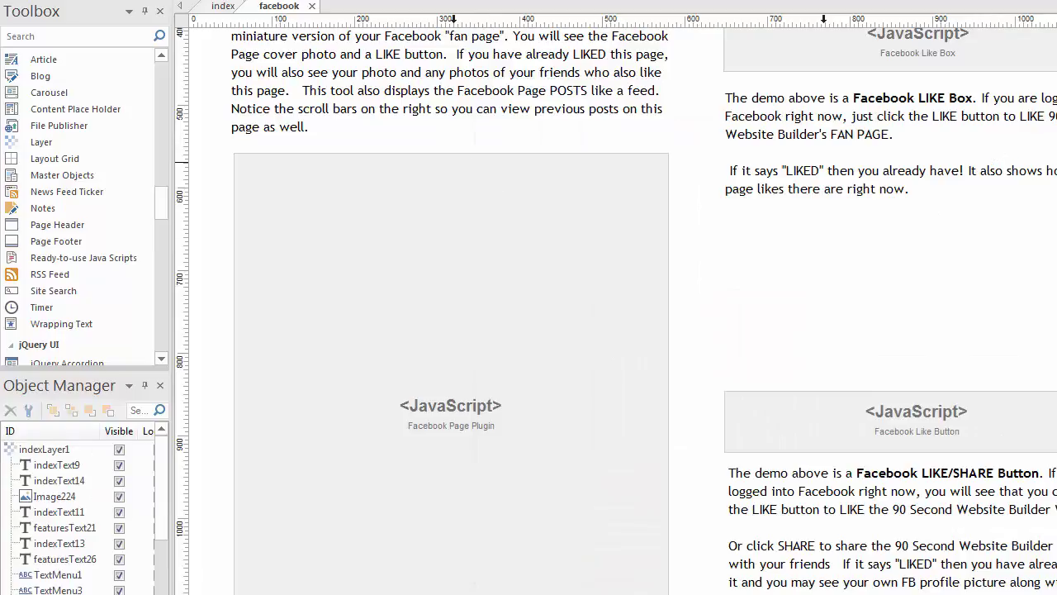
Open the Facebook Page Plugin object's settings and move the window aside.
scroll(494, 319, "down", 4)
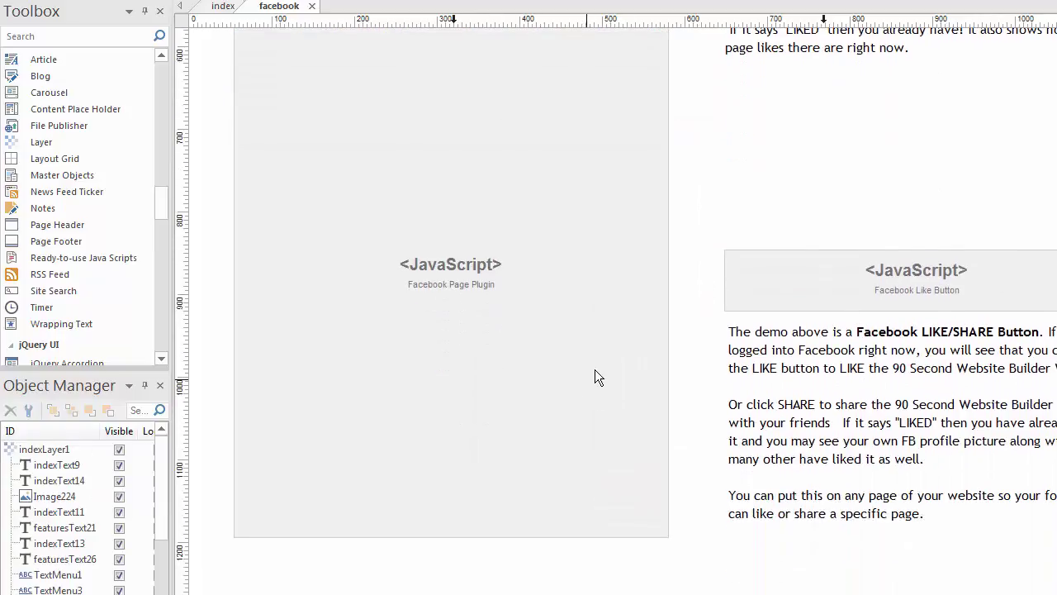
scroll(578, 355, "up", 1)
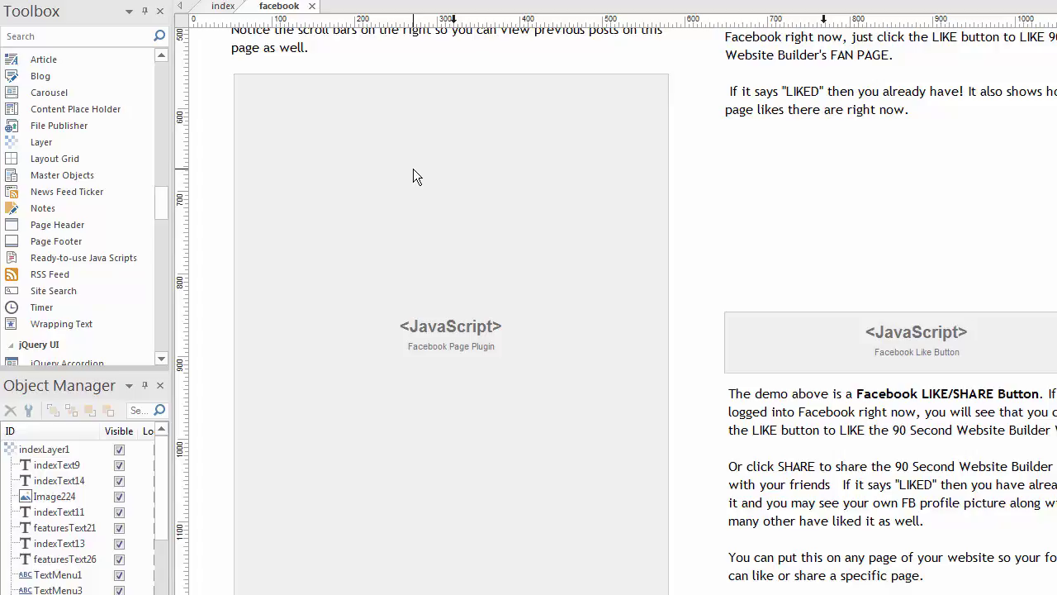
double_click(413, 168)
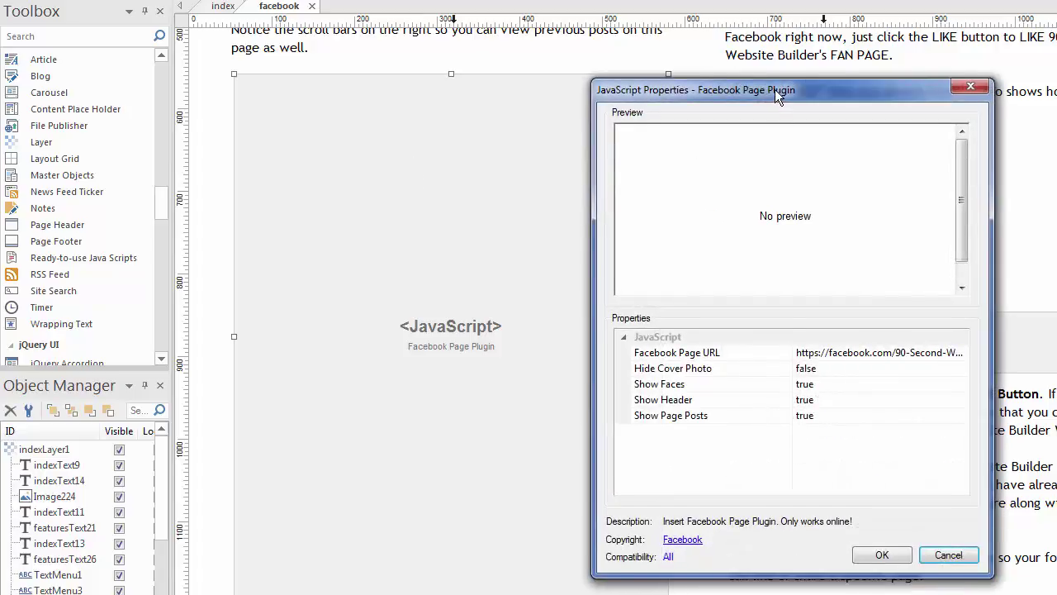
left_click_drag(773, 87, 602, 39)
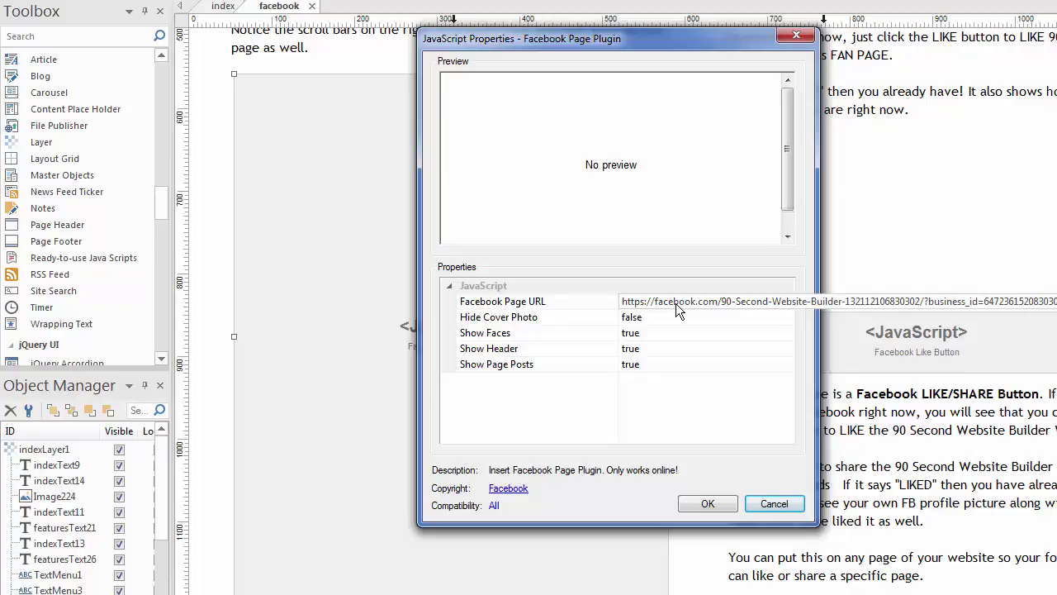
left_click_drag(656, 41, 605, 43)
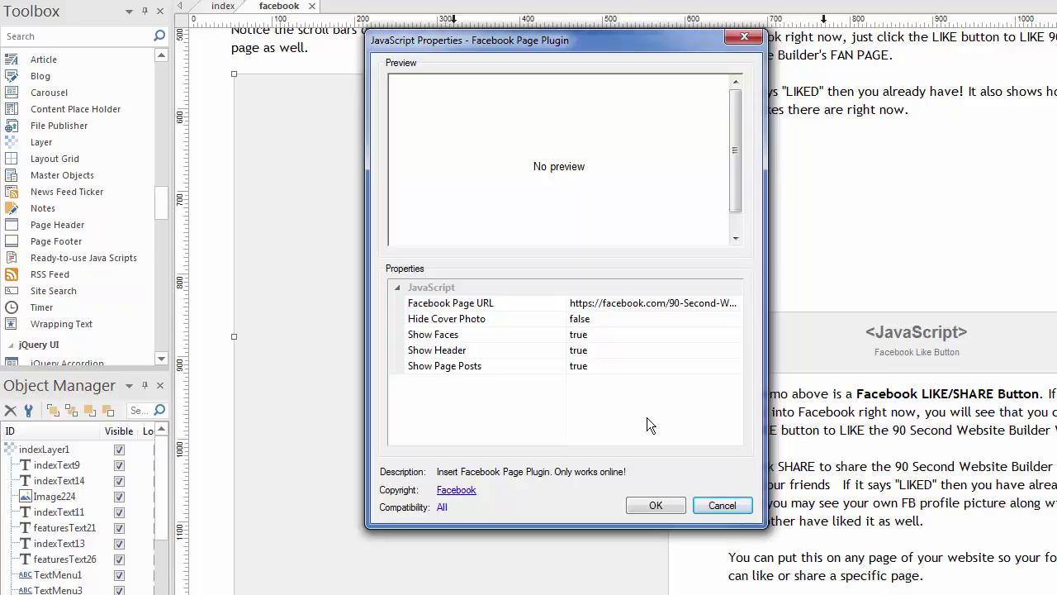
Review Hide Cover Photo, Show Faces, Show Header and Show Page Posts, then accept the plugin settings.
left_click(595, 321)
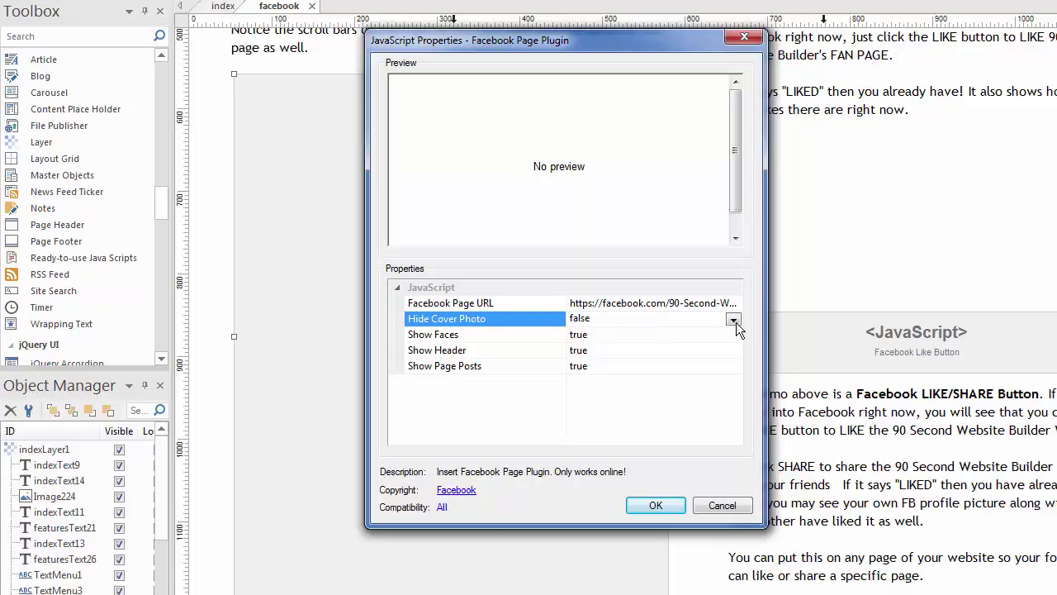
left_click(601, 336)
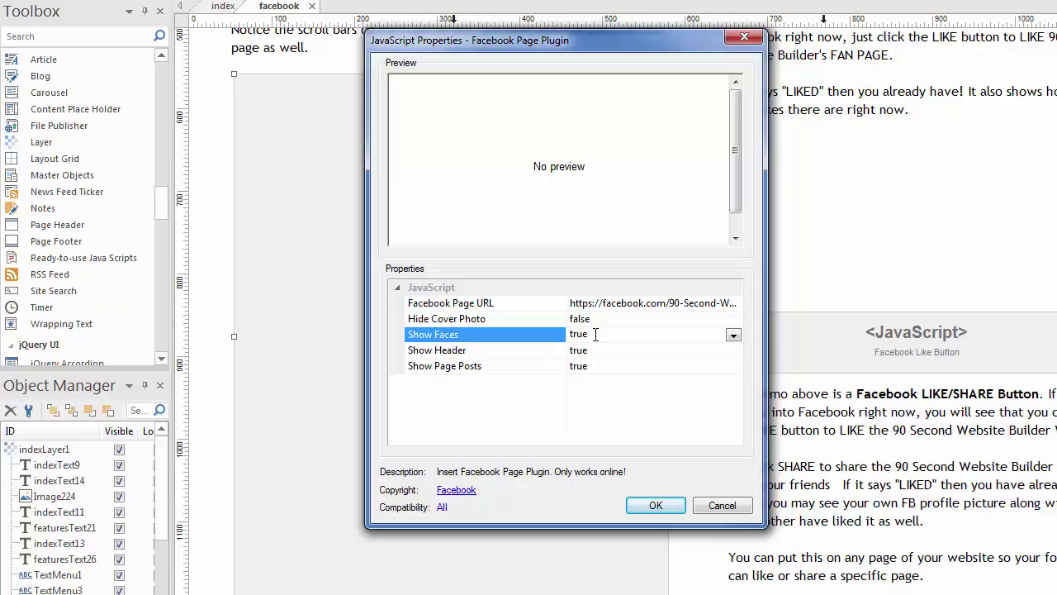
left_click(598, 351)
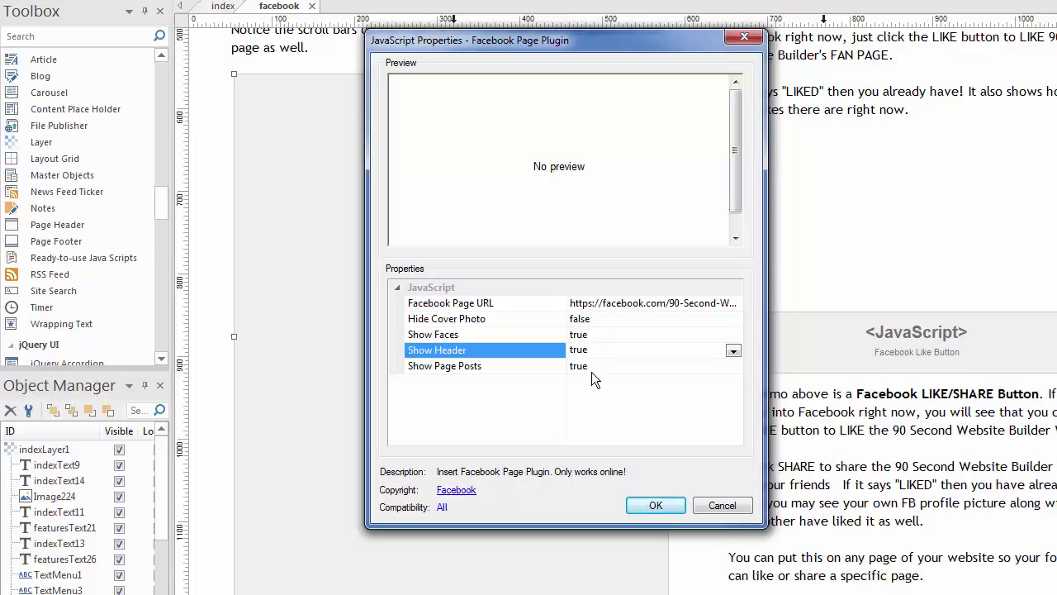
left_click(607, 365)
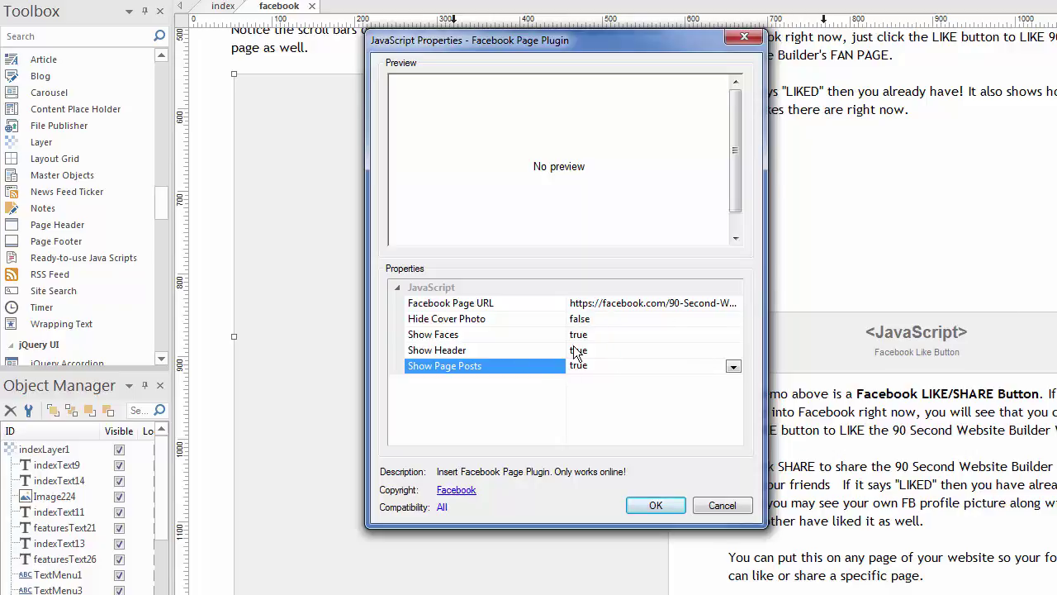
left_click(659, 505)
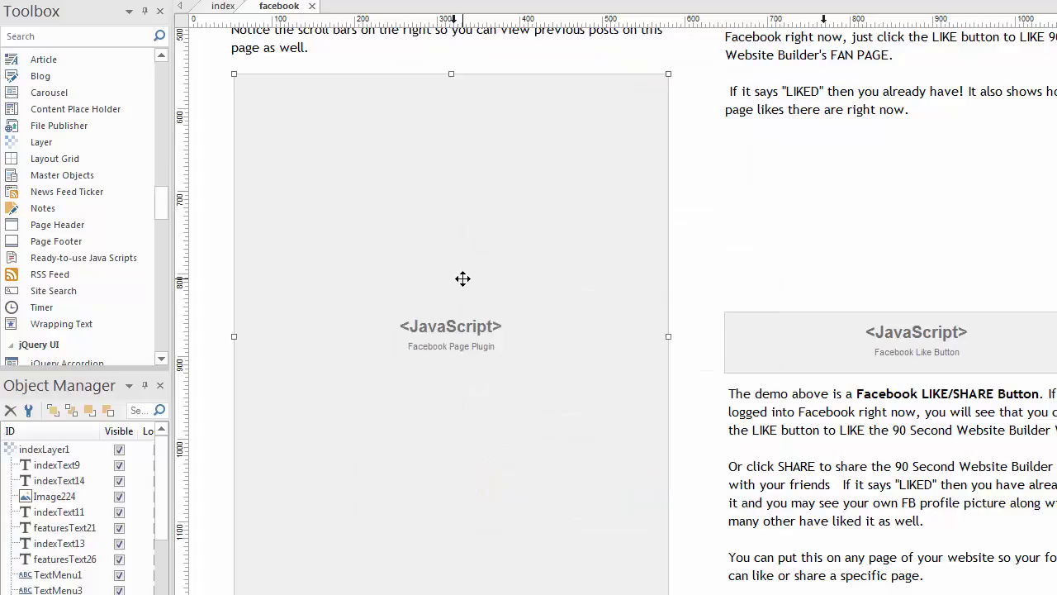
Preview the page live with F5, check the feed, then scroll the editor canvas back up.
key("F5")
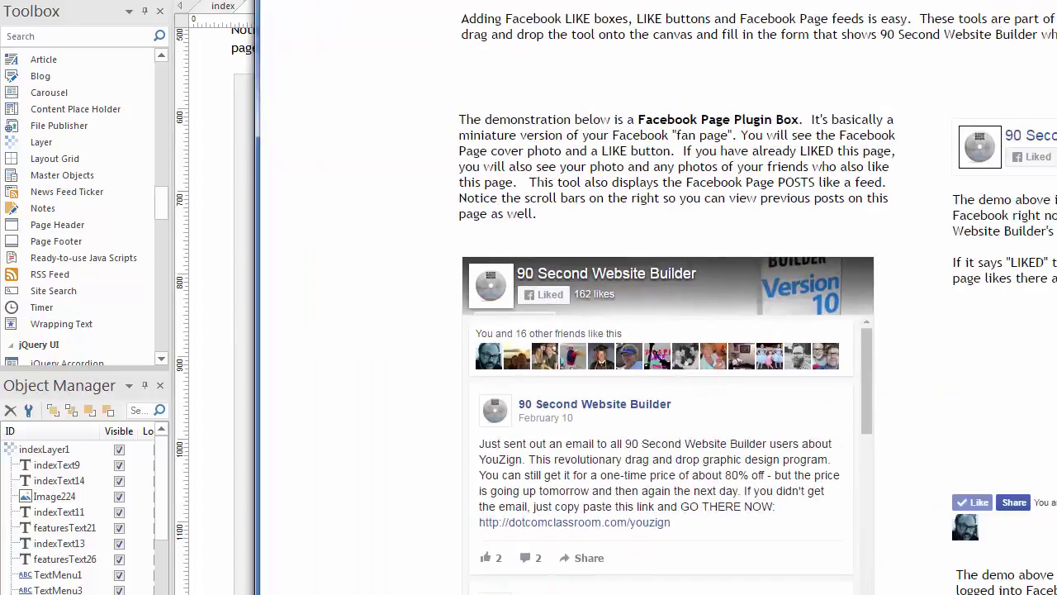
scroll(550, 348, "down", 3)
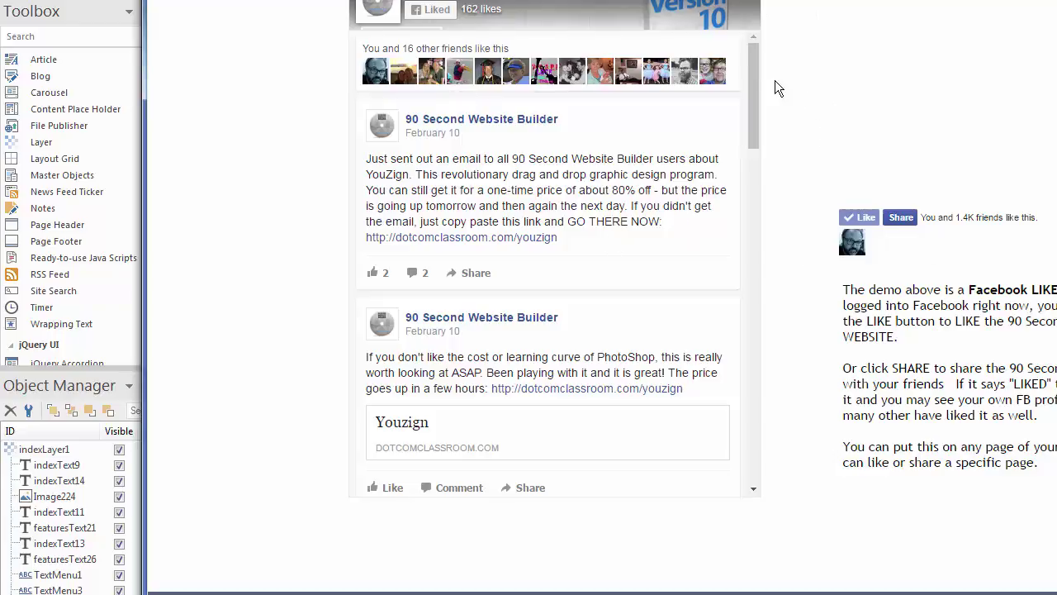
mouse_move(752, 66)
left_mouse_down()
mouse_move(737, 206)
mouse_move(752, 373)
mouse_move(743, 74)
left_mouse_up()
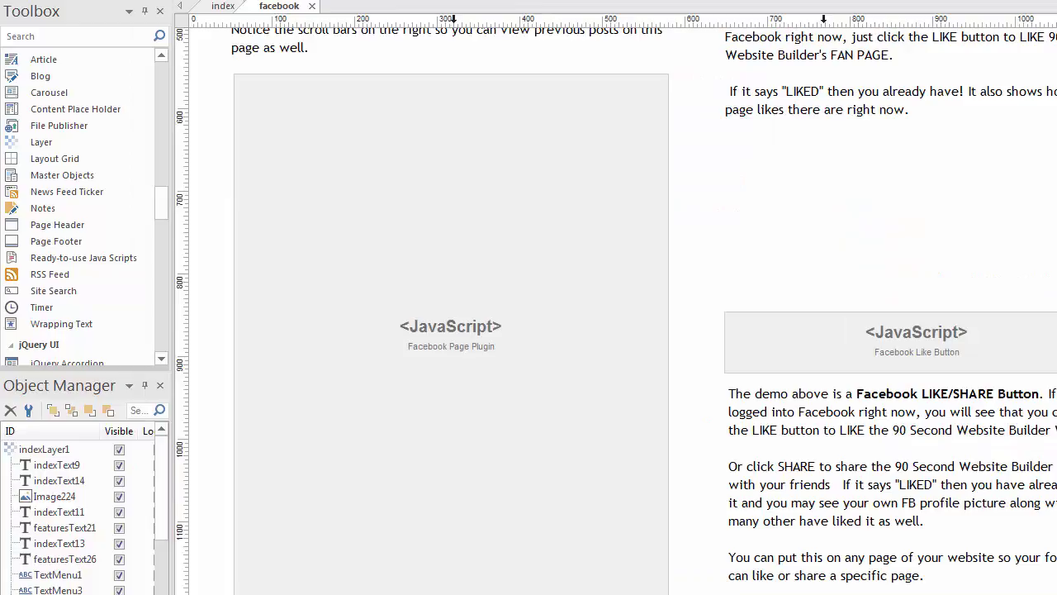
scroll(616, 314, "up", 5)
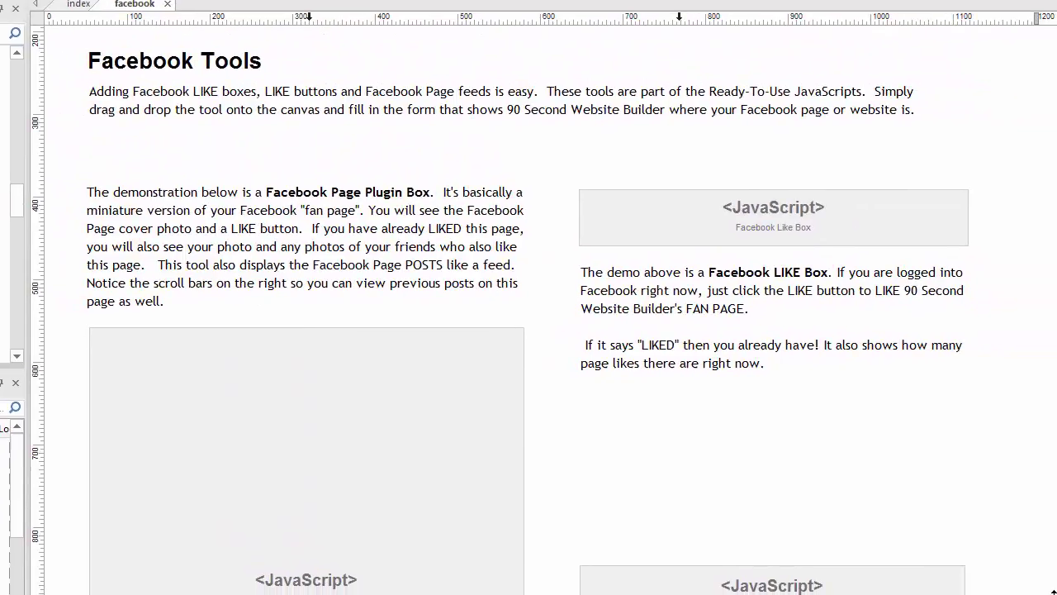
double_click(716, 214)
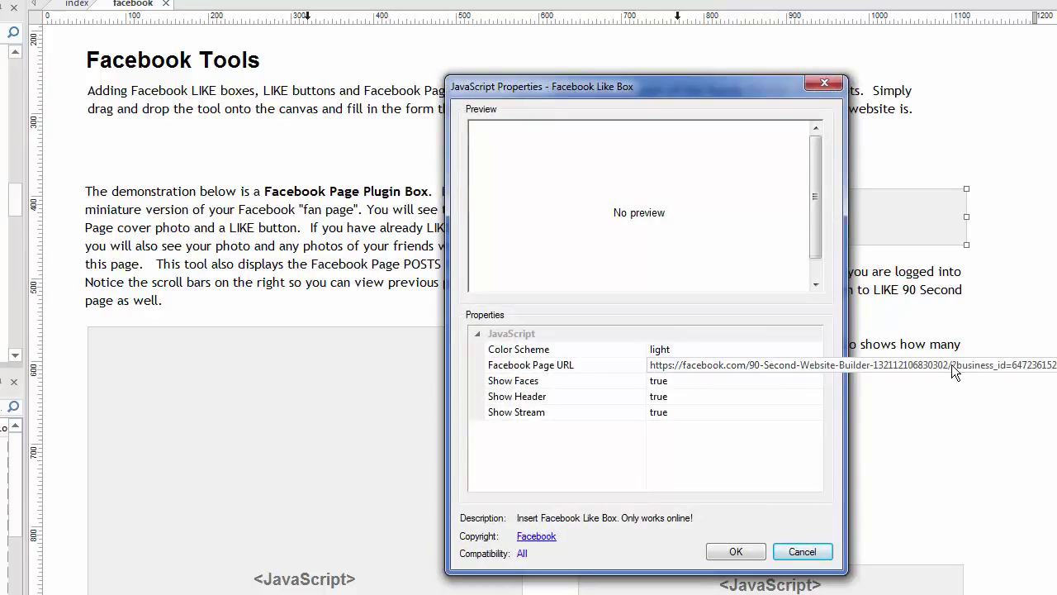
left_click_drag(758, 81, 465, 83)
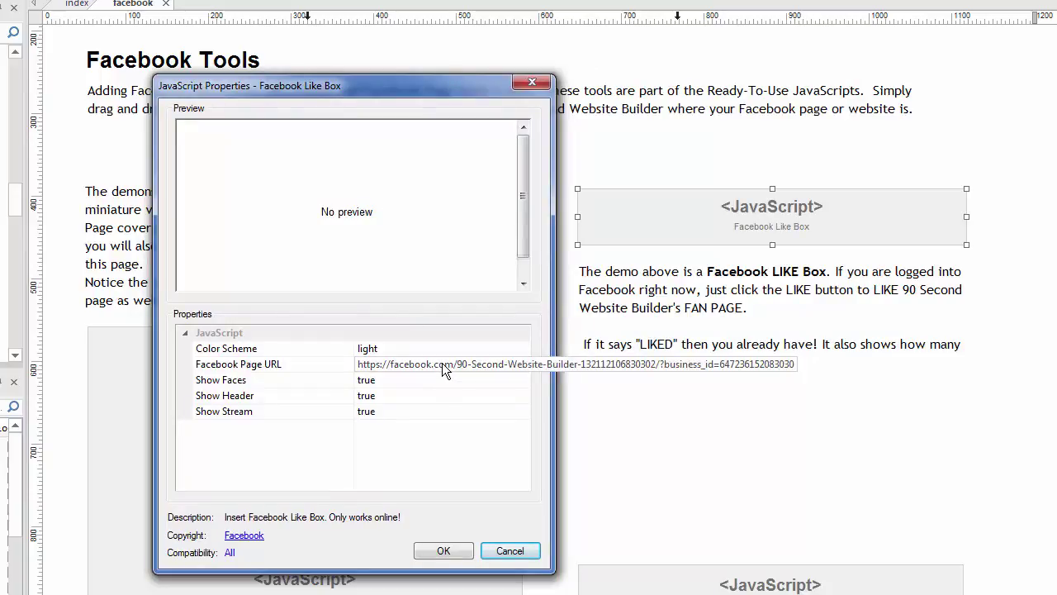
left_click(372, 348)
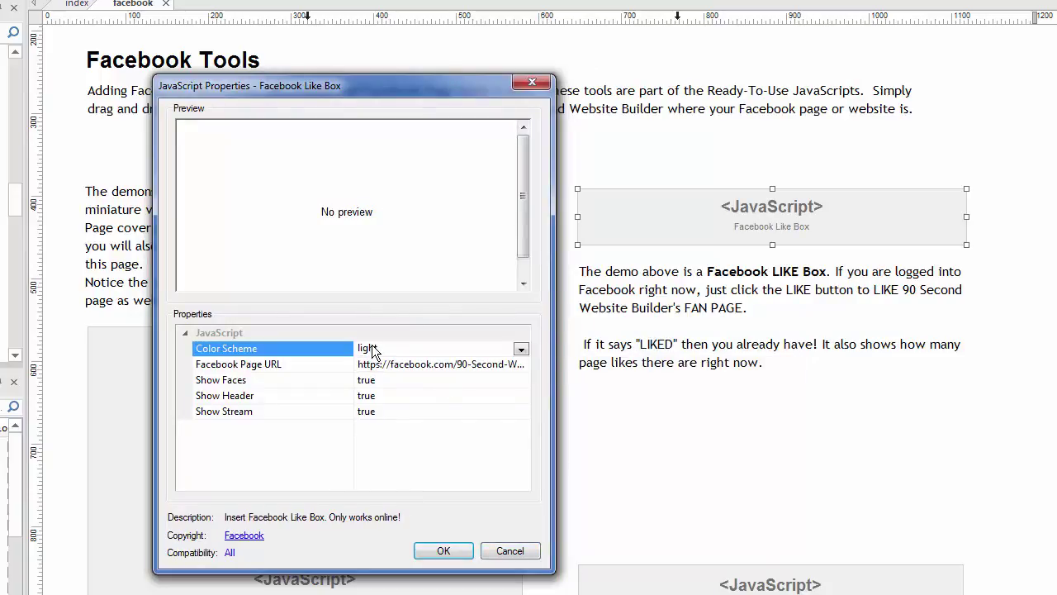
left_click(520, 350)
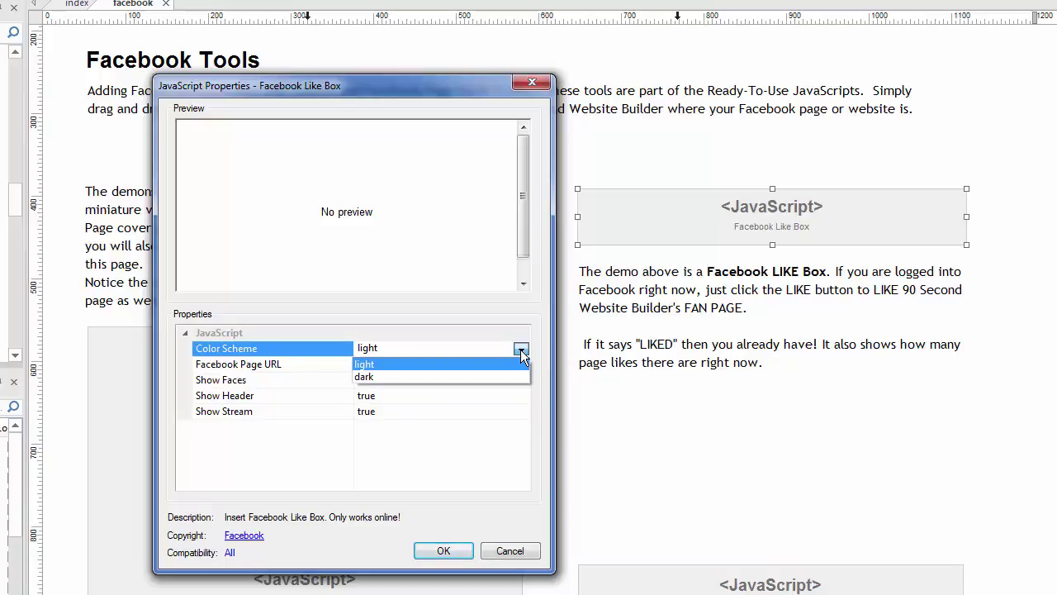
left_click(521, 351)
left_click(377, 379)
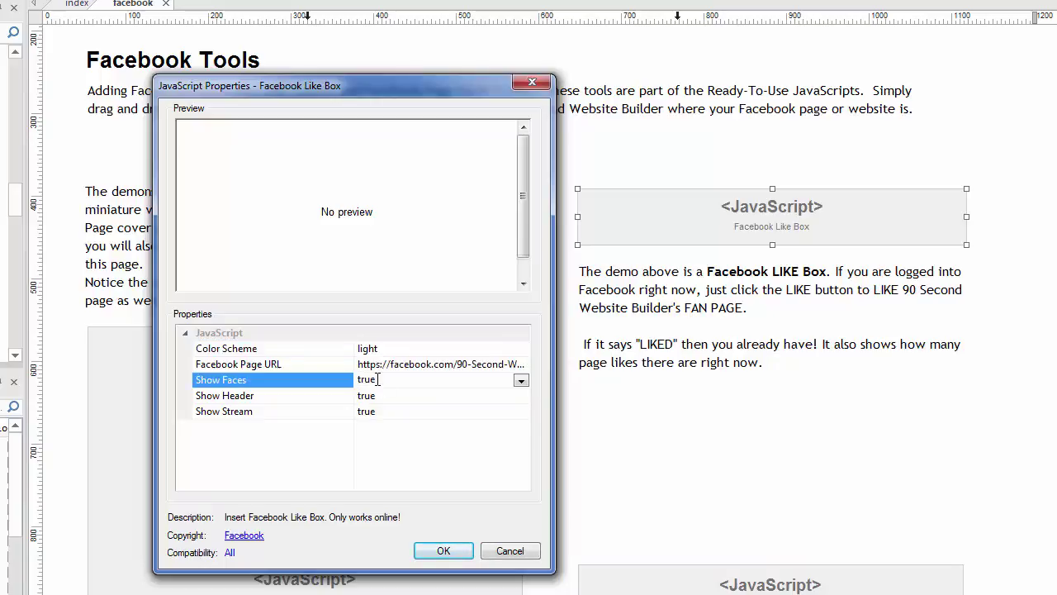
left_click(401, 396)
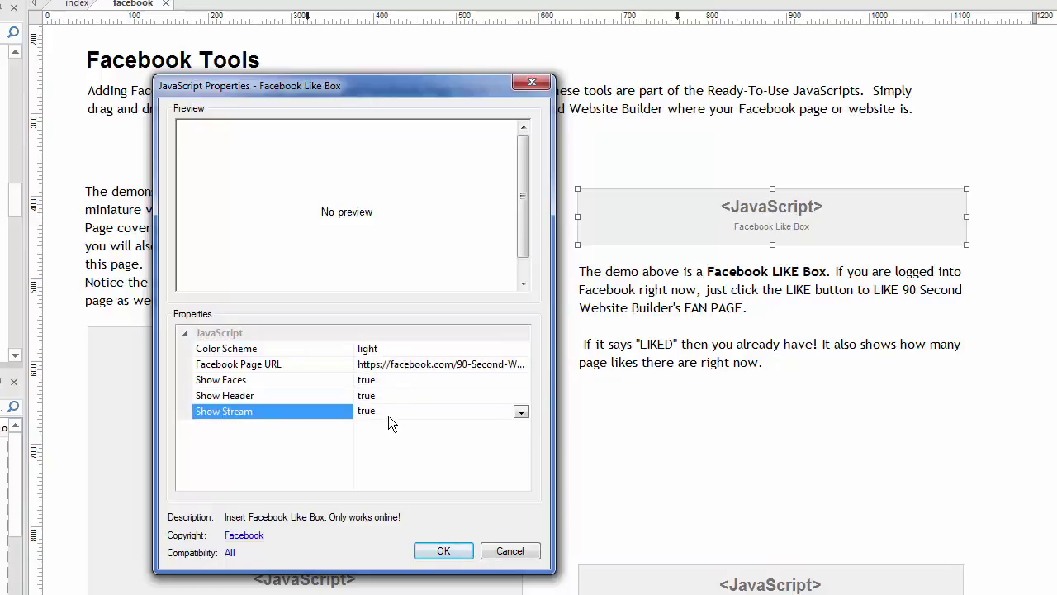
left_click(393, 462)
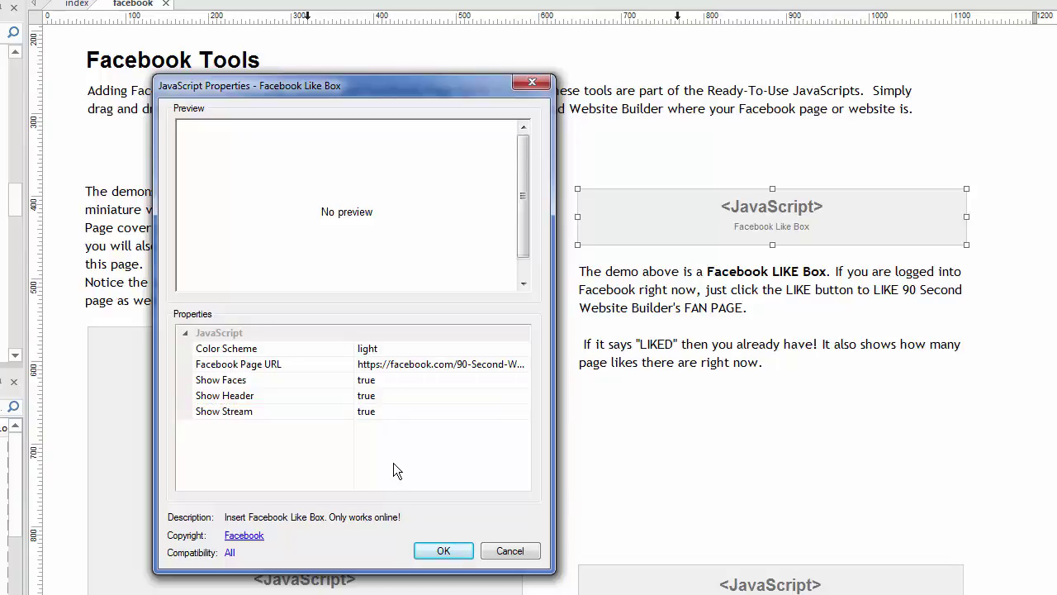
left_click(510, 551)
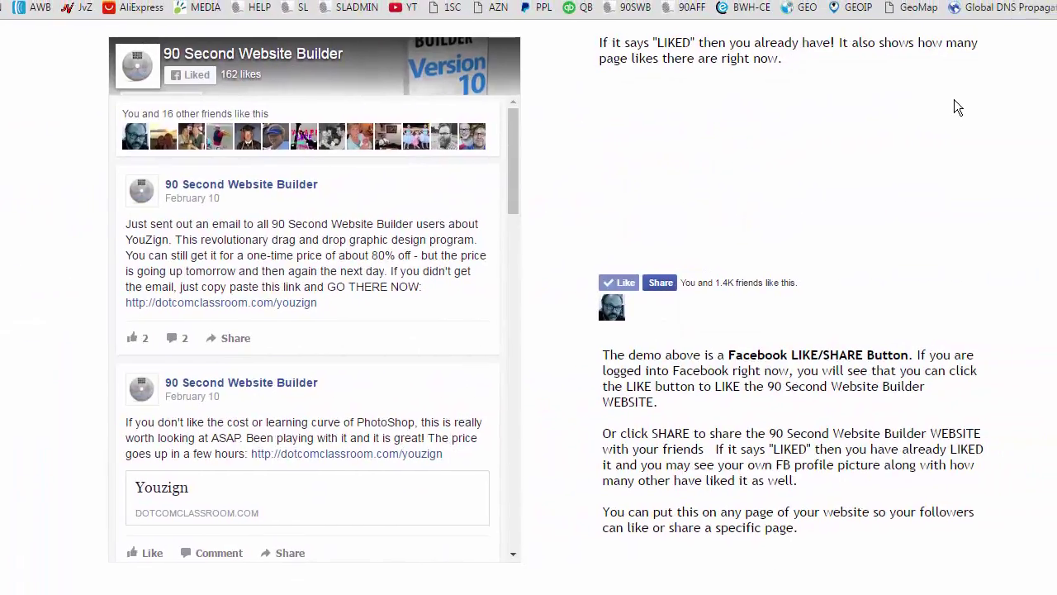
scroll(954, 99, "up", 2)
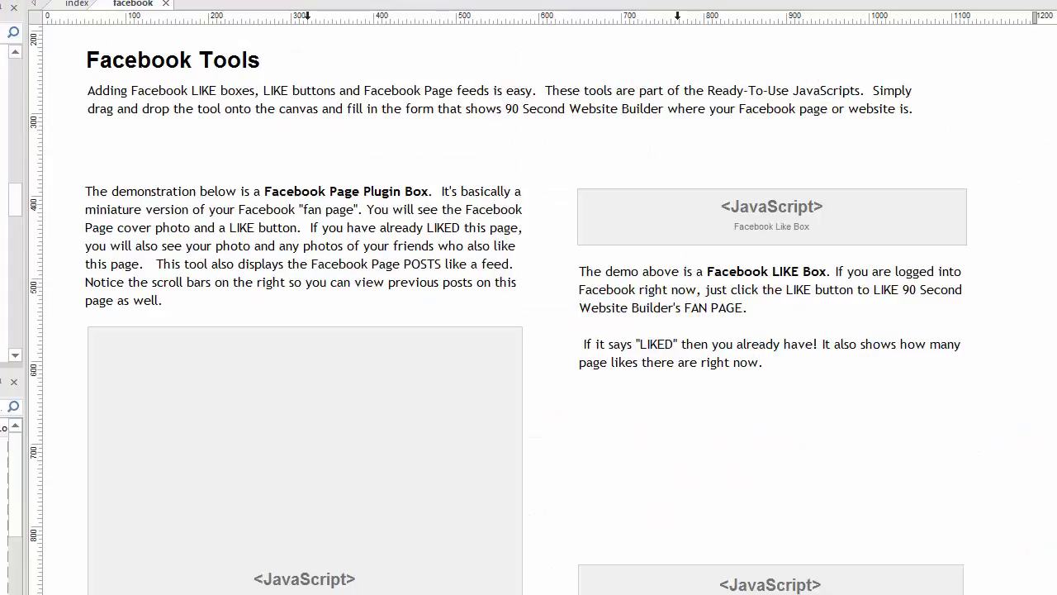
Scroll the canvas down to the Facebook Like Button JavaScript object.
scroll(532, 303, "down", 5)
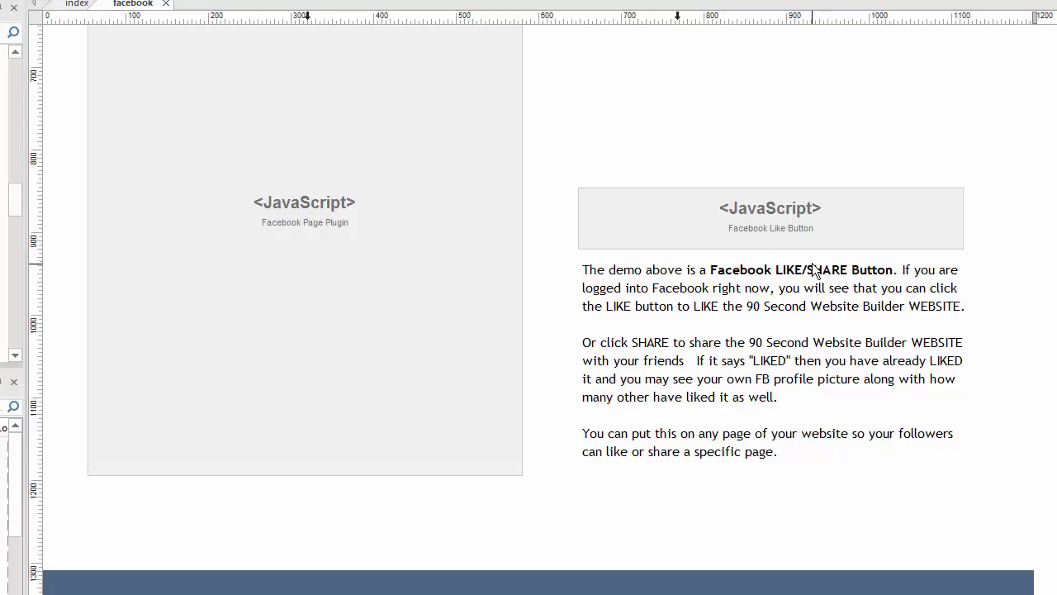
Open the Facebook Like Button settings and keep the standard layout.
double_click(732, 216)
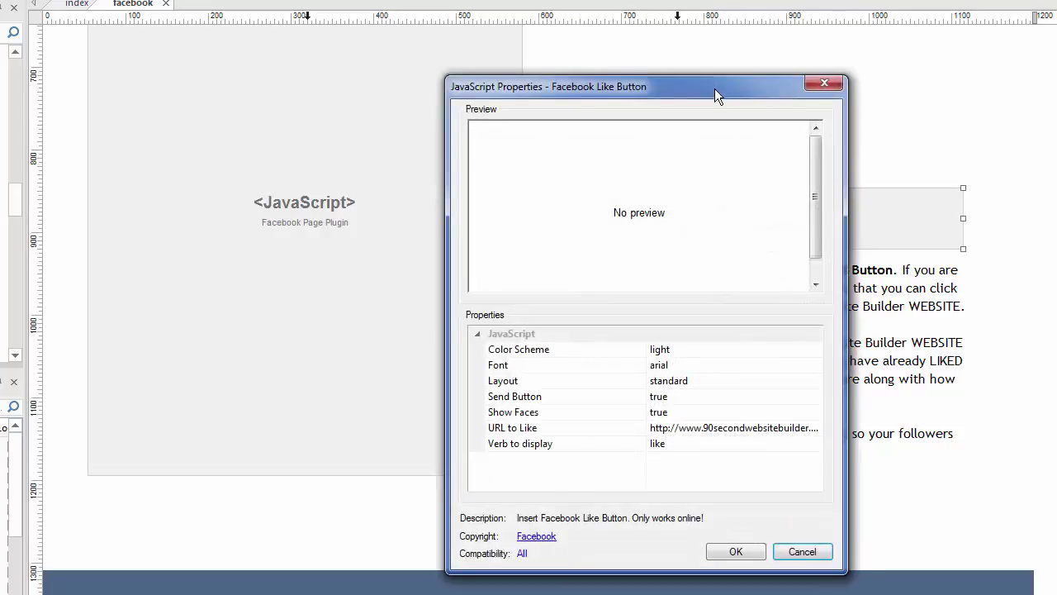
left_click_drag(717, 77, 671, 0)
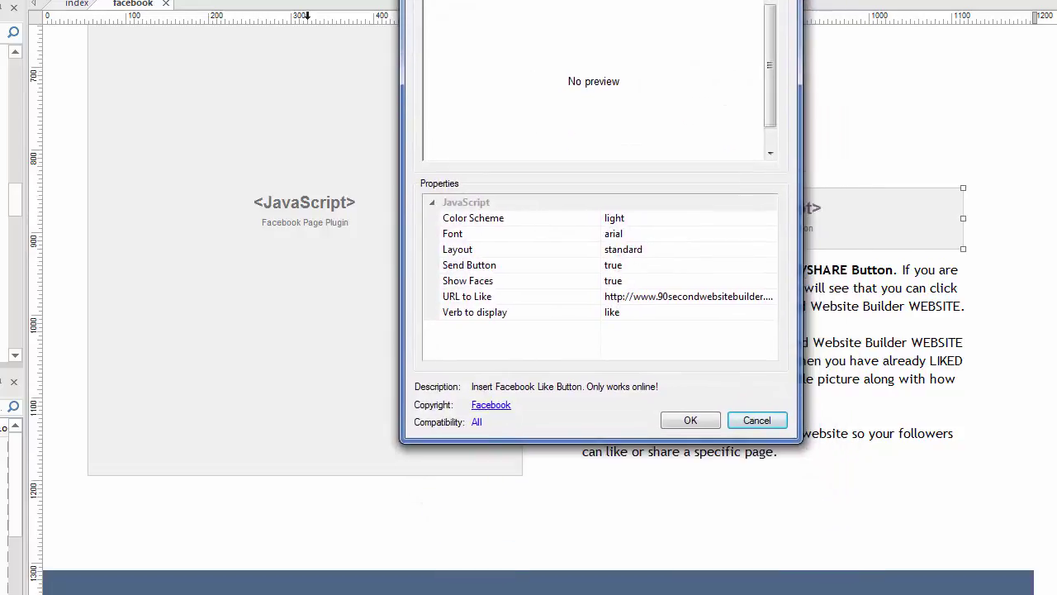
left_click(630, 235)
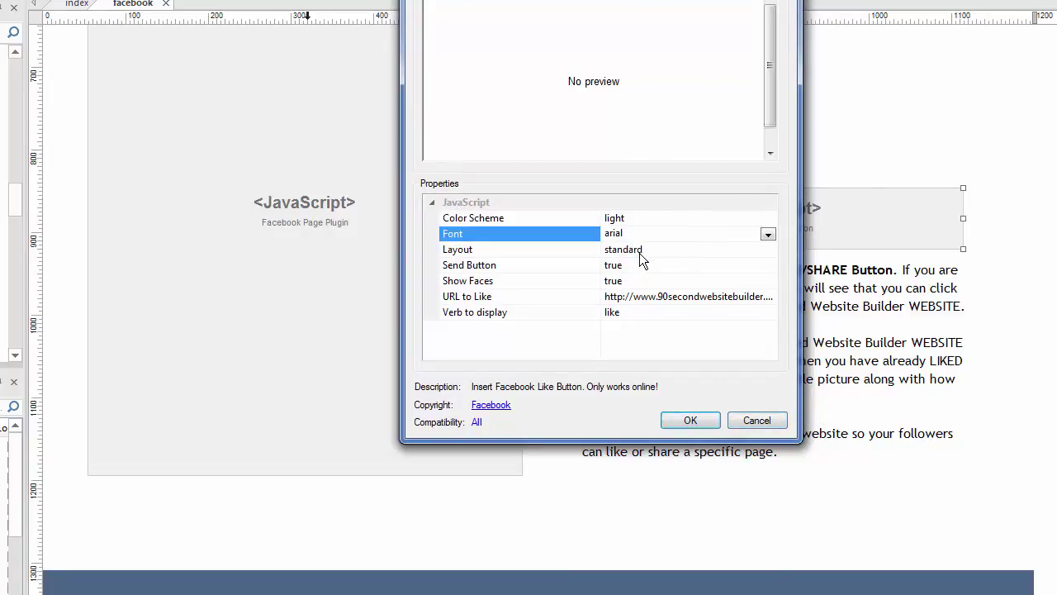
left_click(652, 252)
left_click(769, 249)
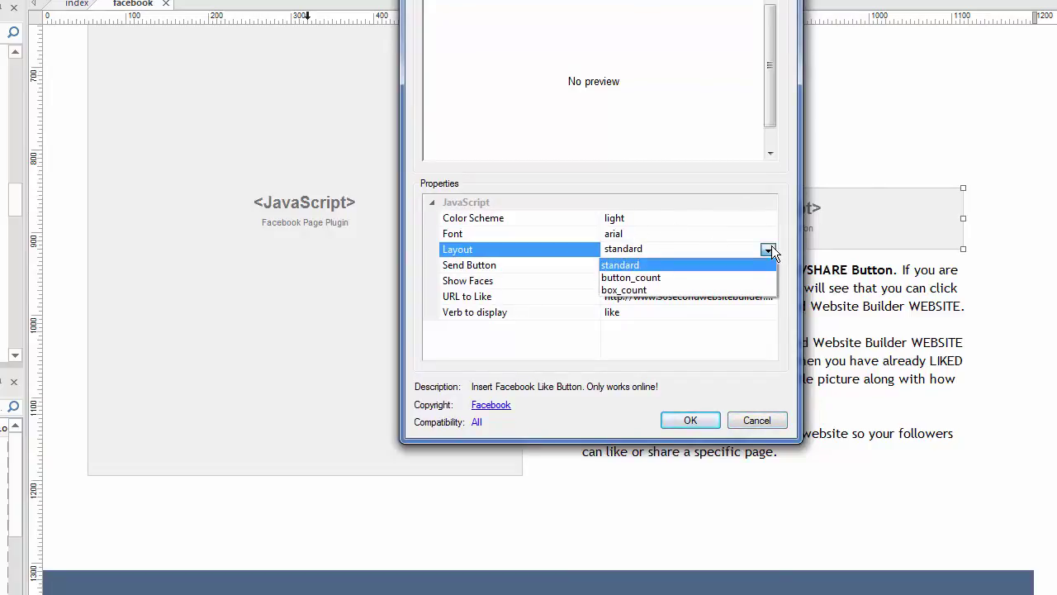
left_click(652, 261)
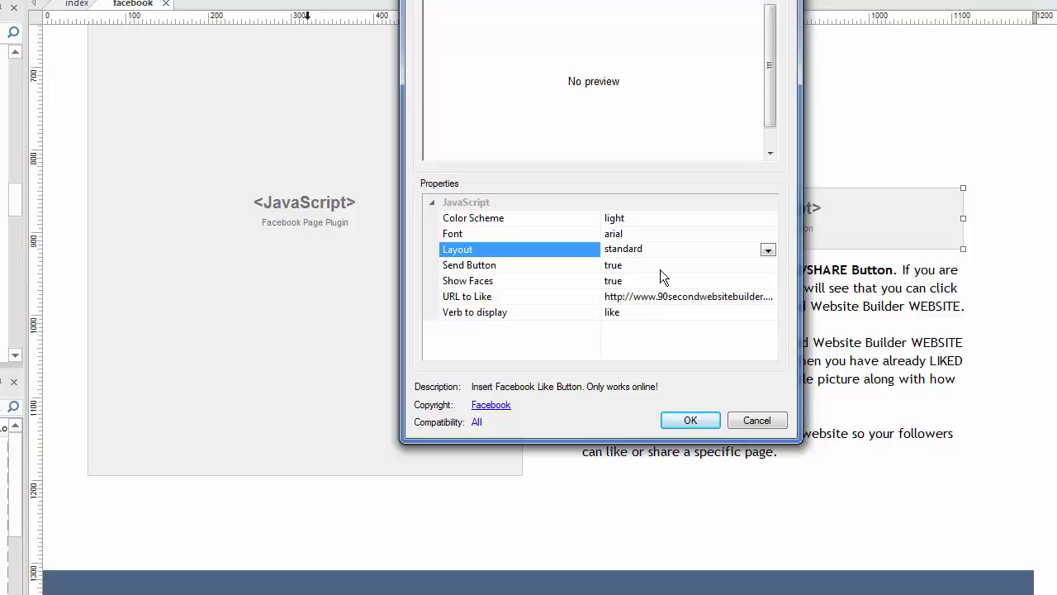
Keep 'like' as the displayed verb, select the URL to Like address, and confirm.
left_click(630, 314)
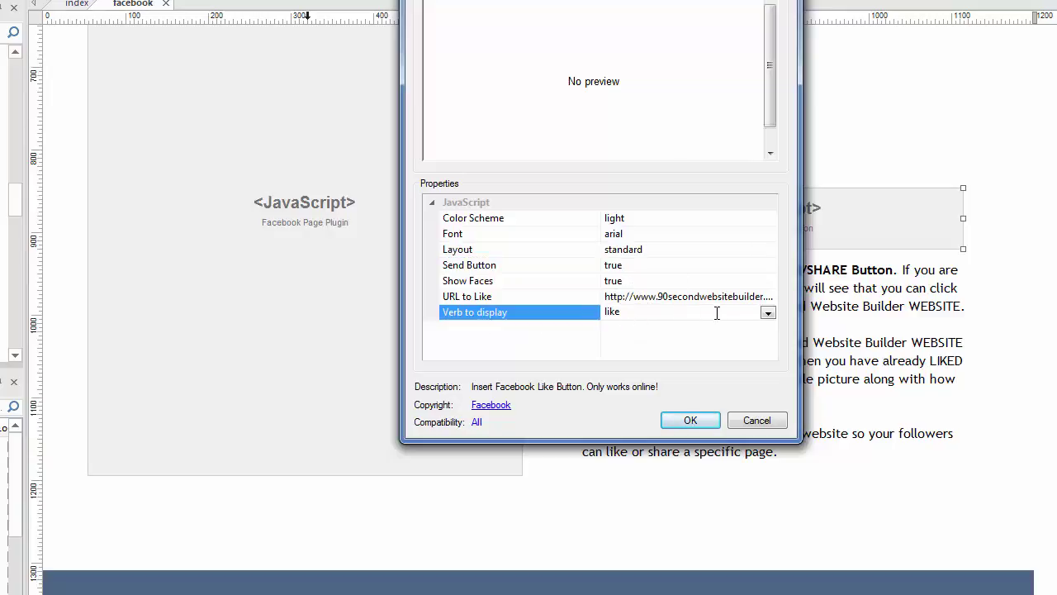
left_click(768, 313)
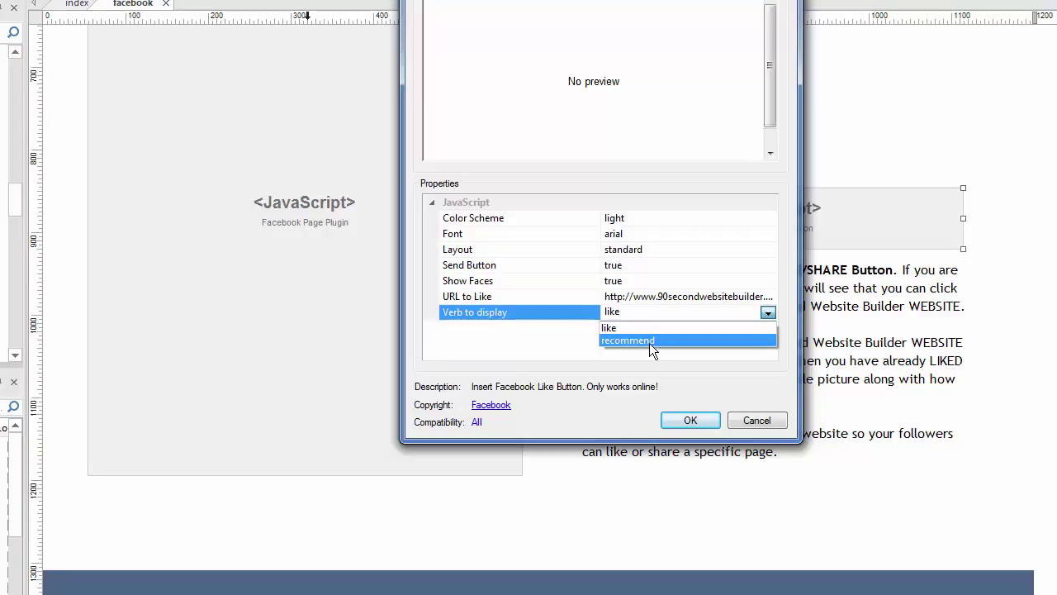
left_click(629, 330)
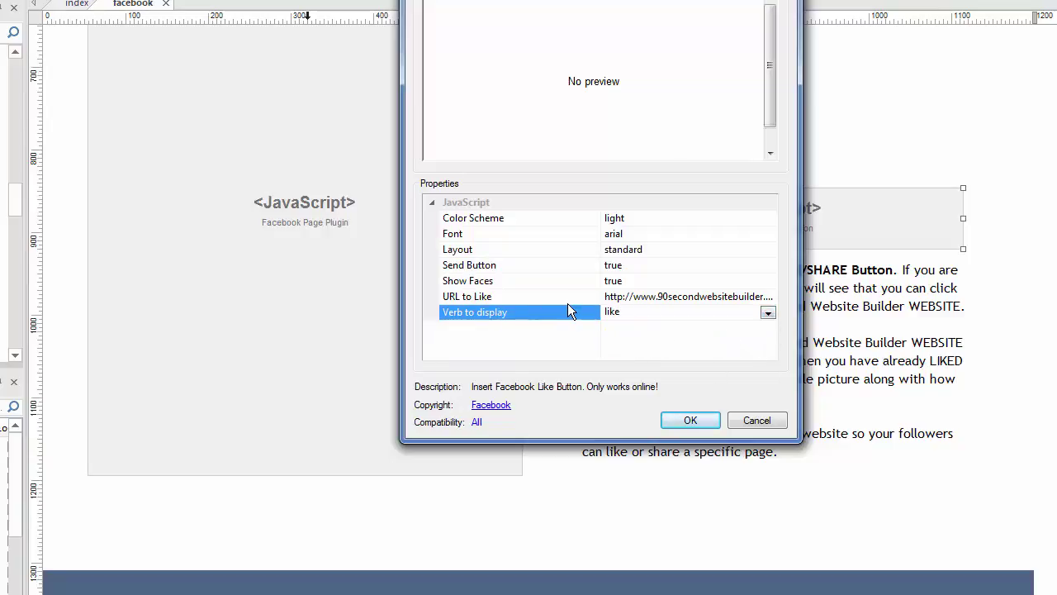
left_click(621, 299)
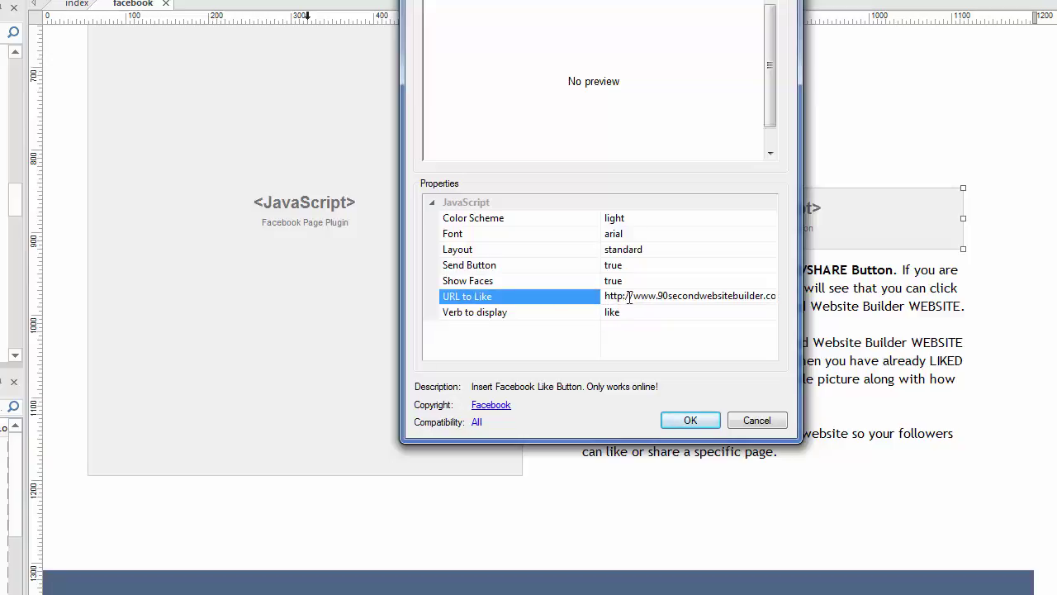
left_click_drag(606, 296, 727, 311)
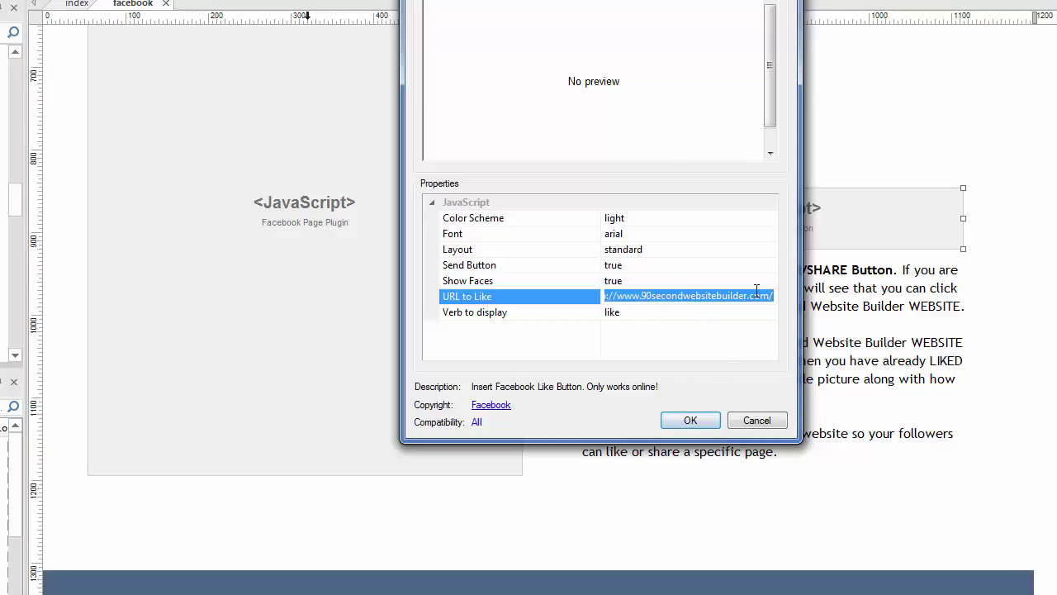
left_click(692, 421)
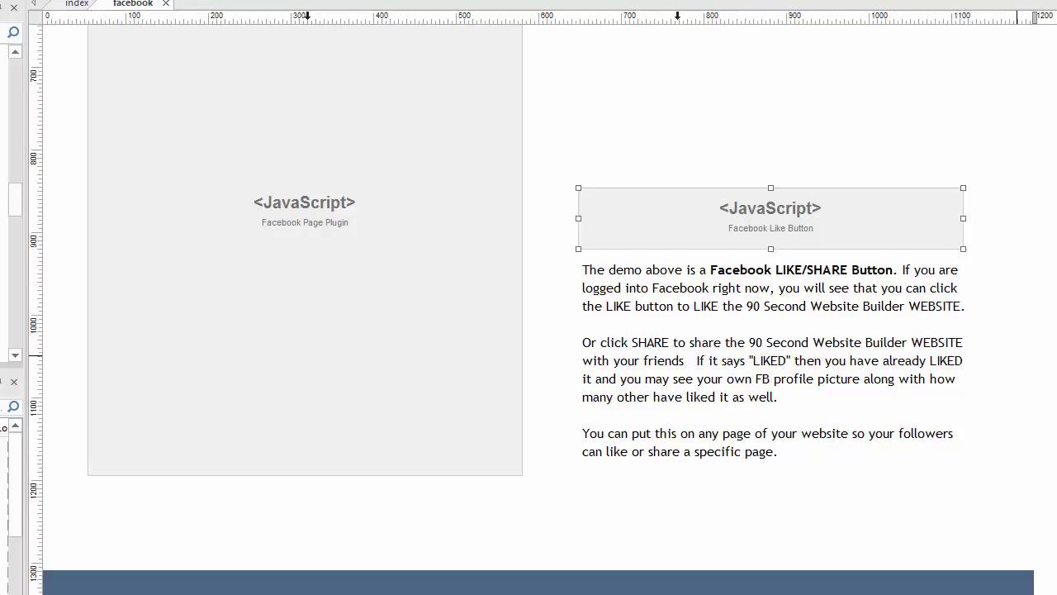
Switch to the live page in Chrome and scroll down to the Like/Share button demo.
key("Escape")
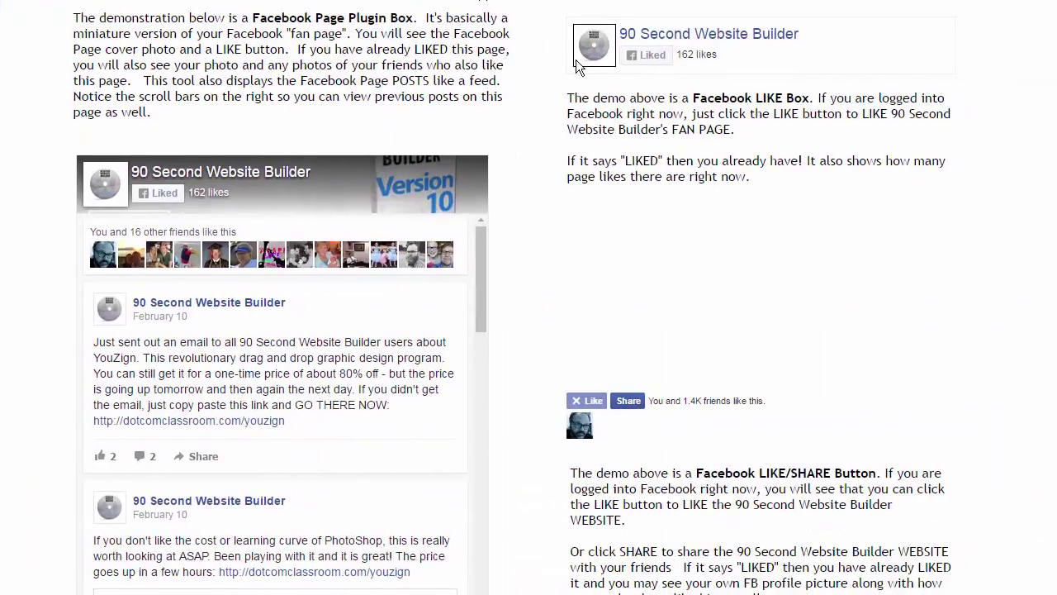
scroll(977, 285, "down", 3)
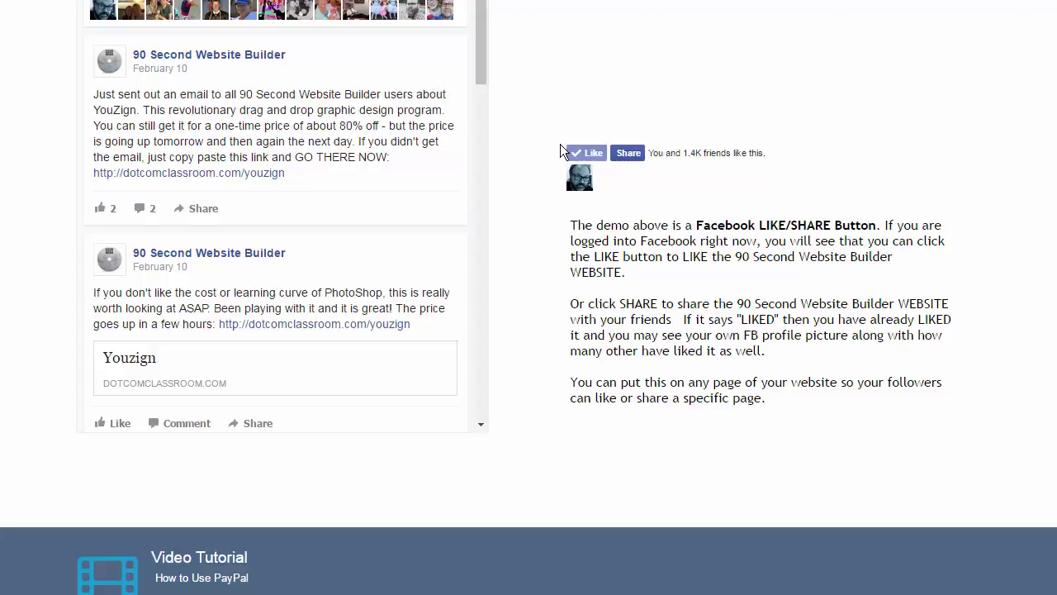
left_click(627, 156)
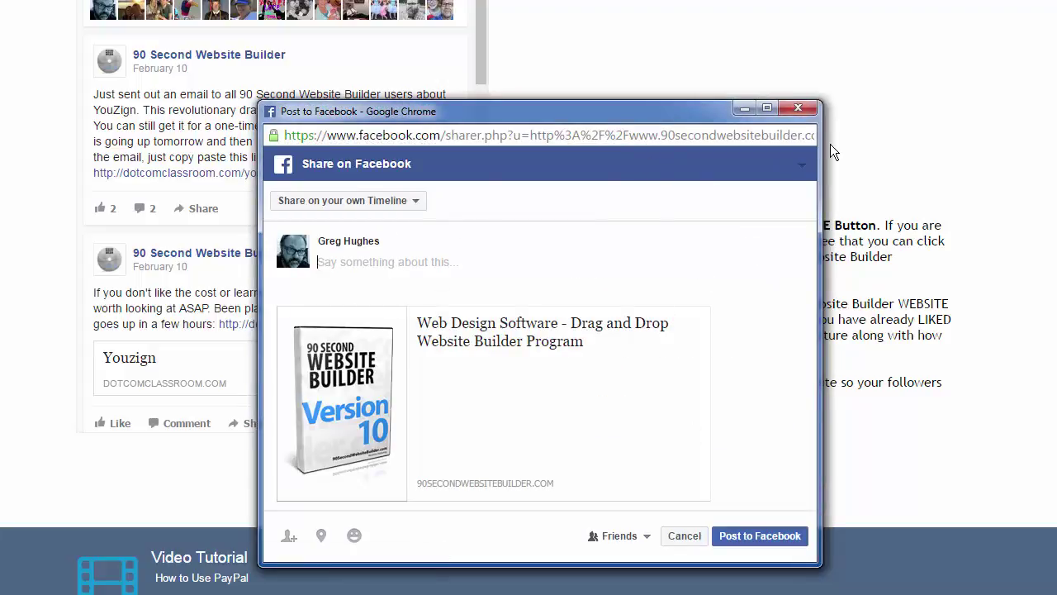
left_click(690, 535)
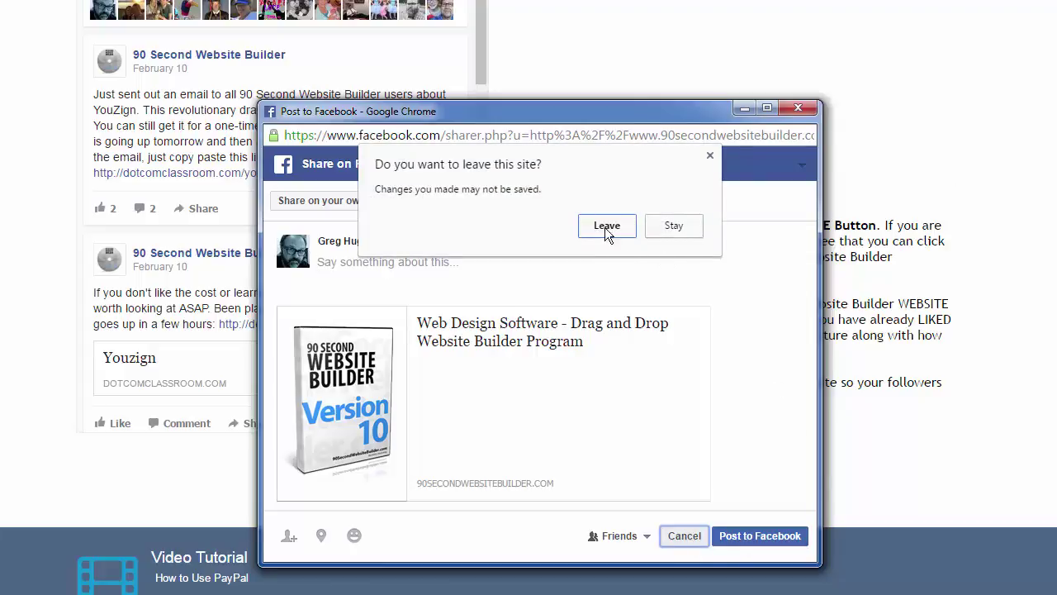
left_click(605, 227)
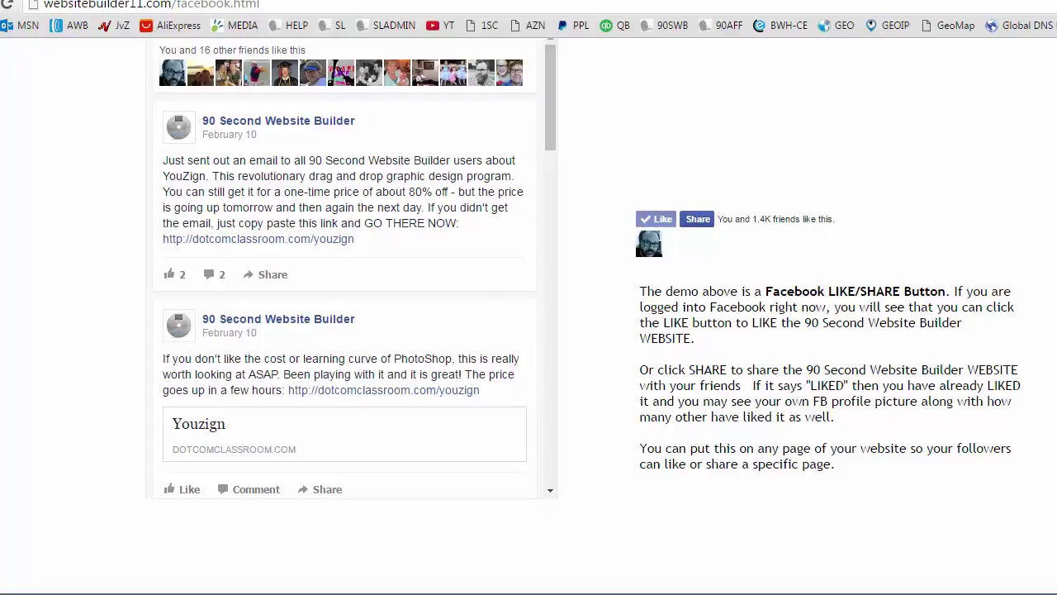
Return to the builder, select the Like Button element and scroll up to the page header.
key("alt+Tab")
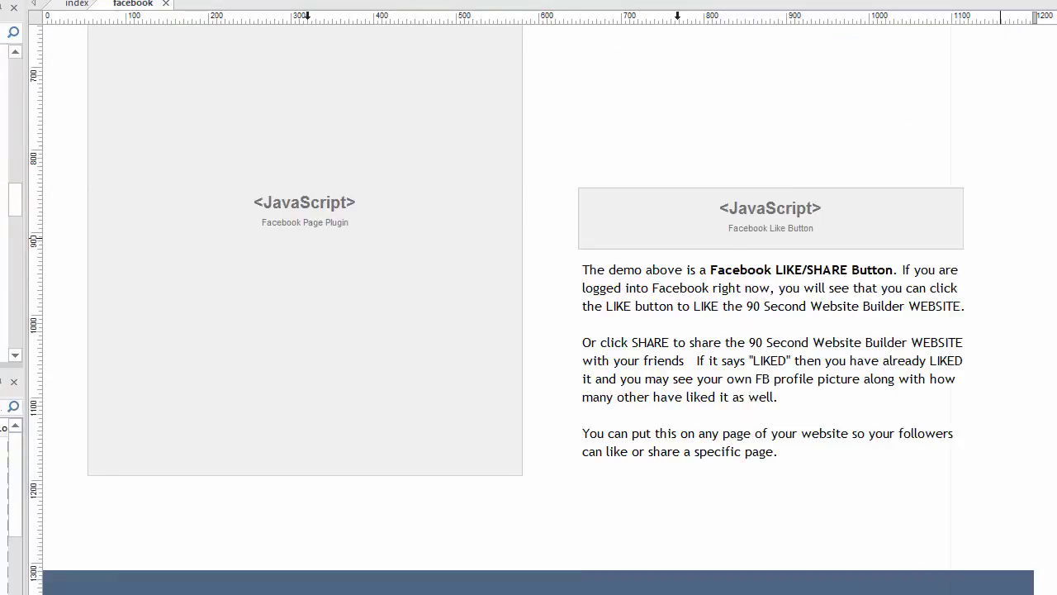
left_click(7, 183)
scroll(757, 219, "up", 5)
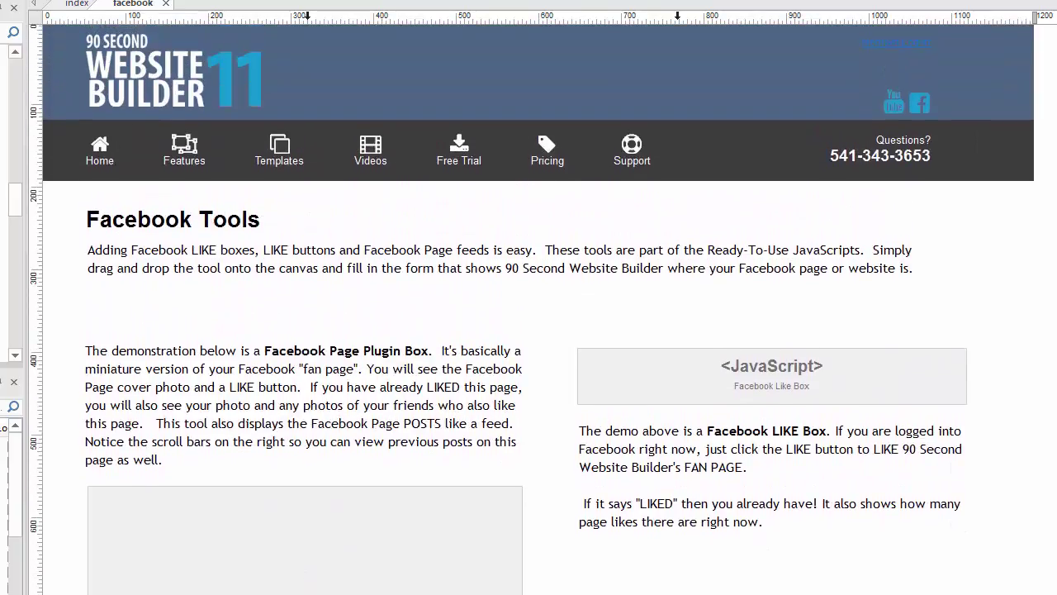